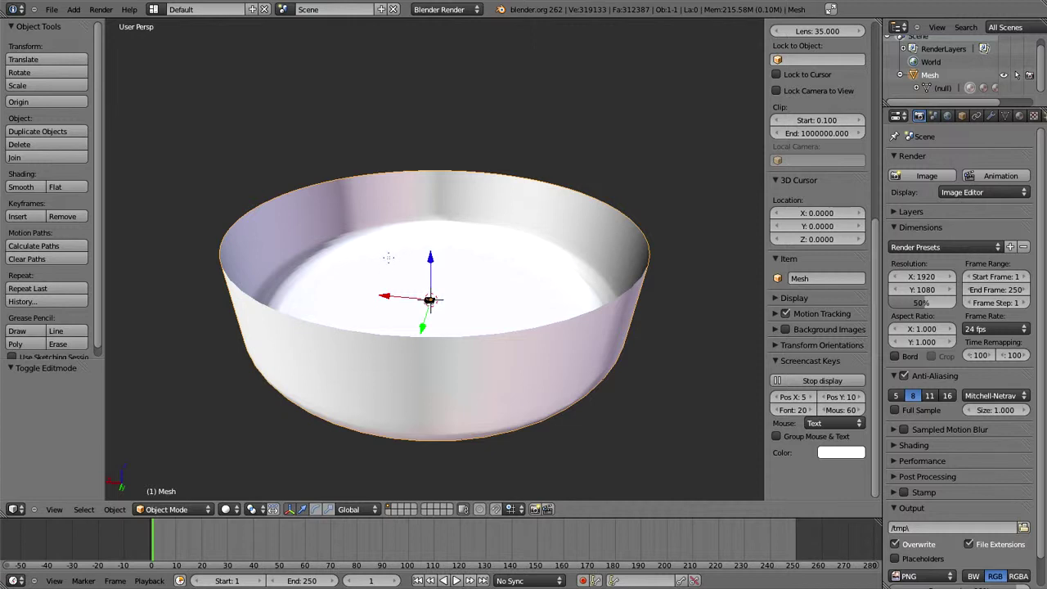
- Enter Edit Mode on the mesh and show it in front orthographic view with wireframe shading
{"action": "key", "text": "Tab"}
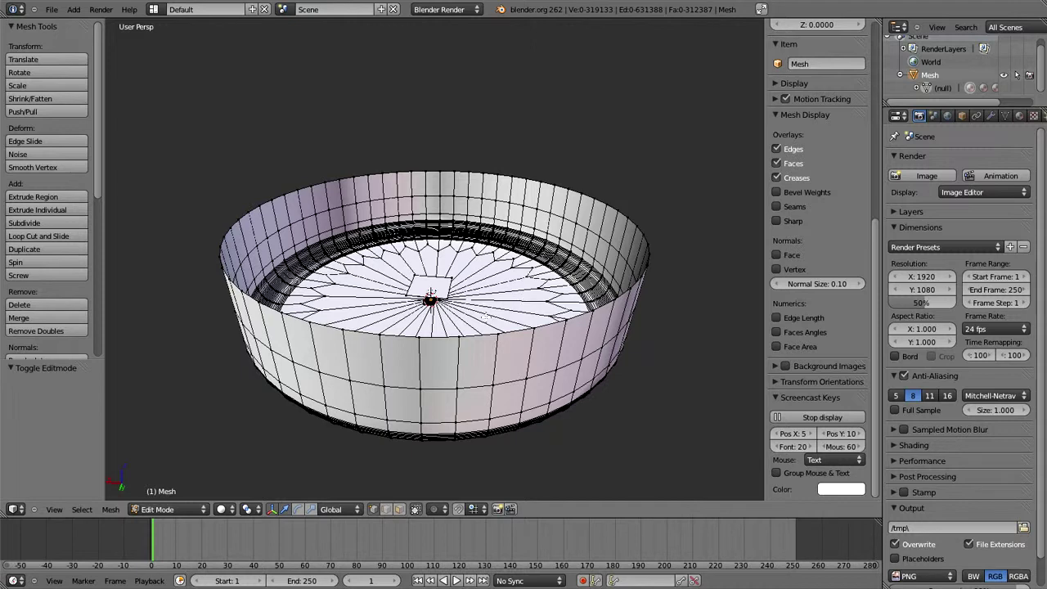
{"action": "key", "text": "a"}
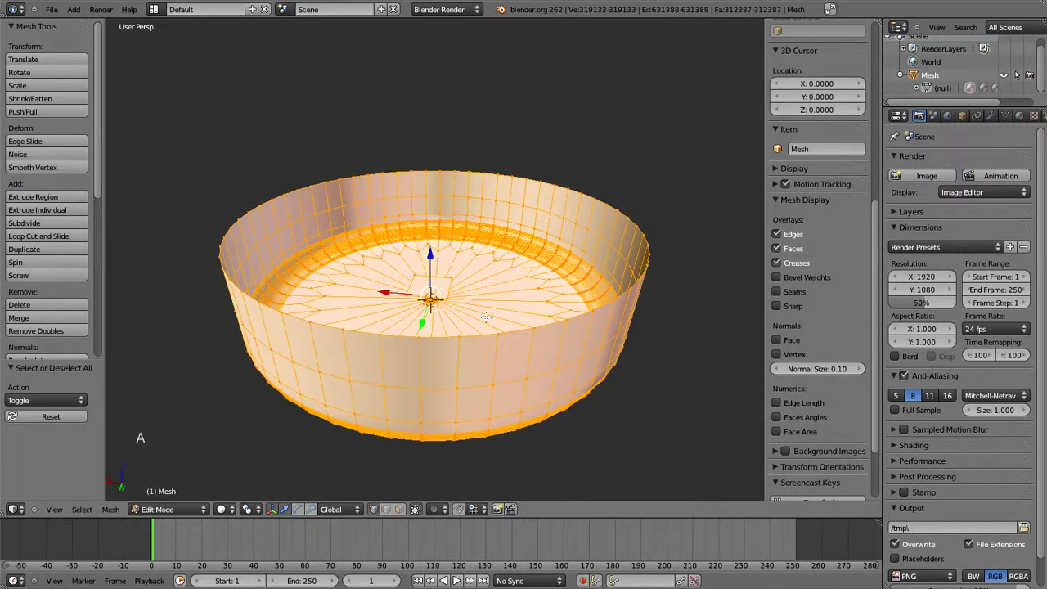
{"action": "key", "text": "a"}
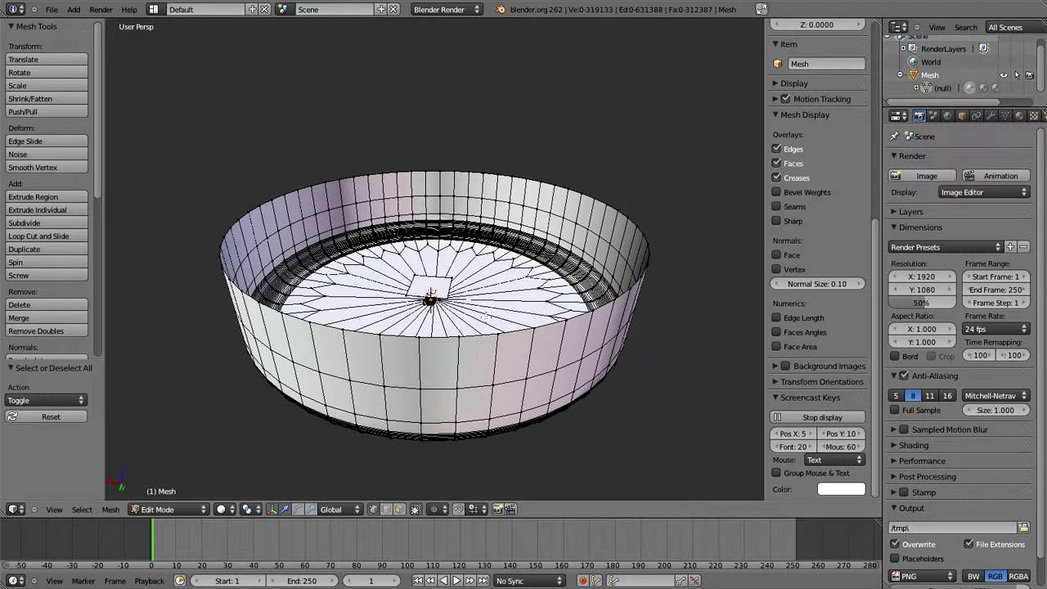
{"action": "key", "text": "KP_1"}
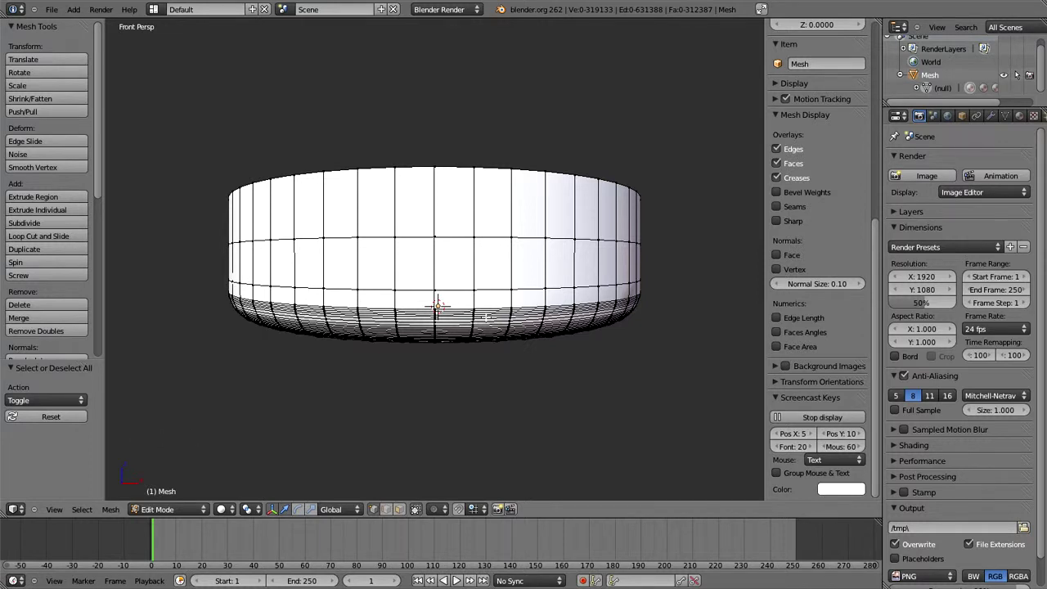
{"action": "key", "text": "KP_5"}
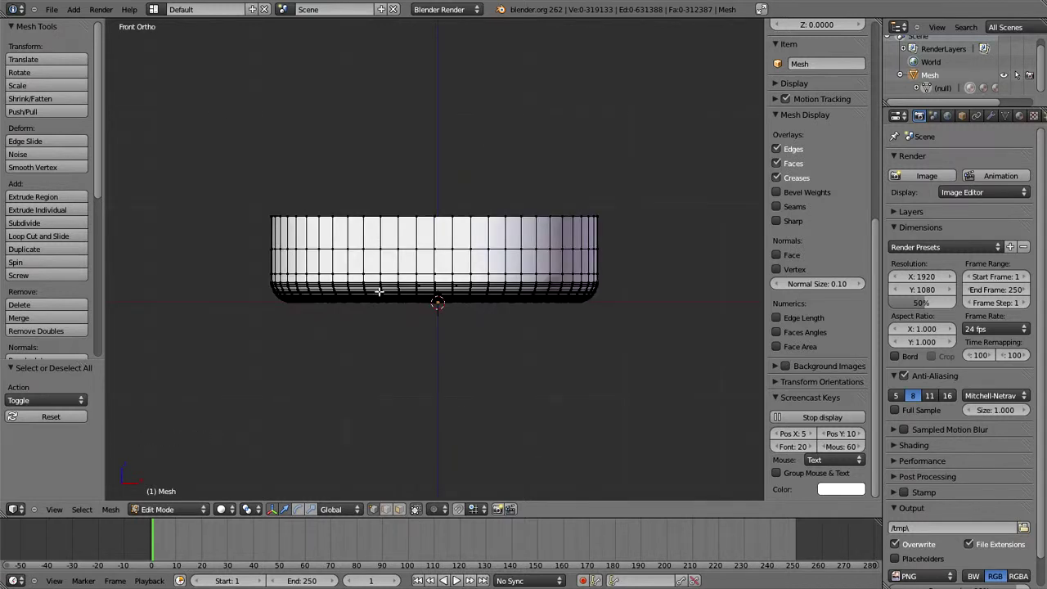
{"action": "left_click", "coordinate": [228, 508]}
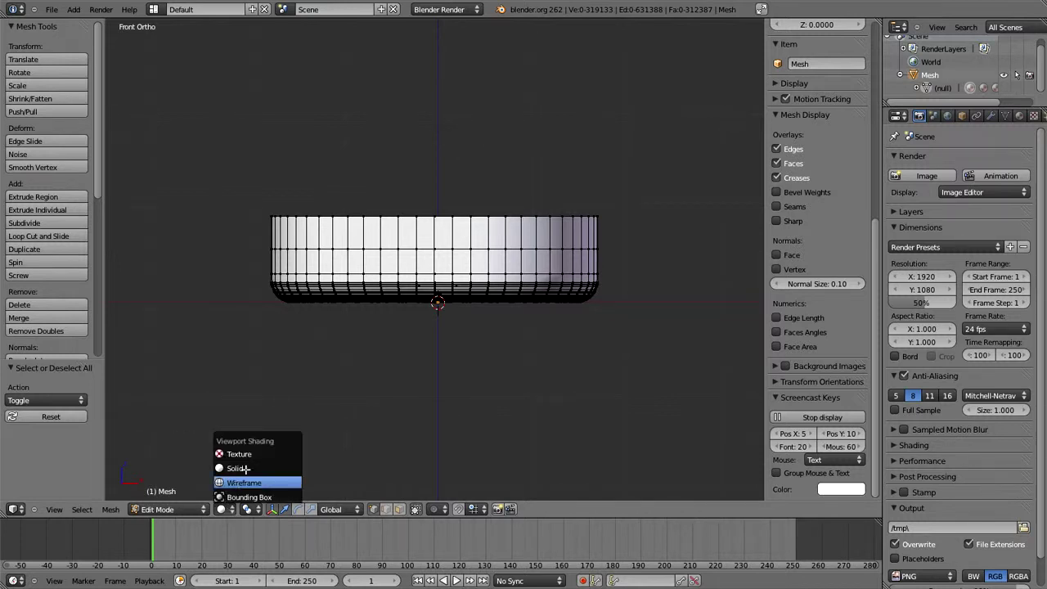
{"action": "left_click", "coordinate": [244, 482]}
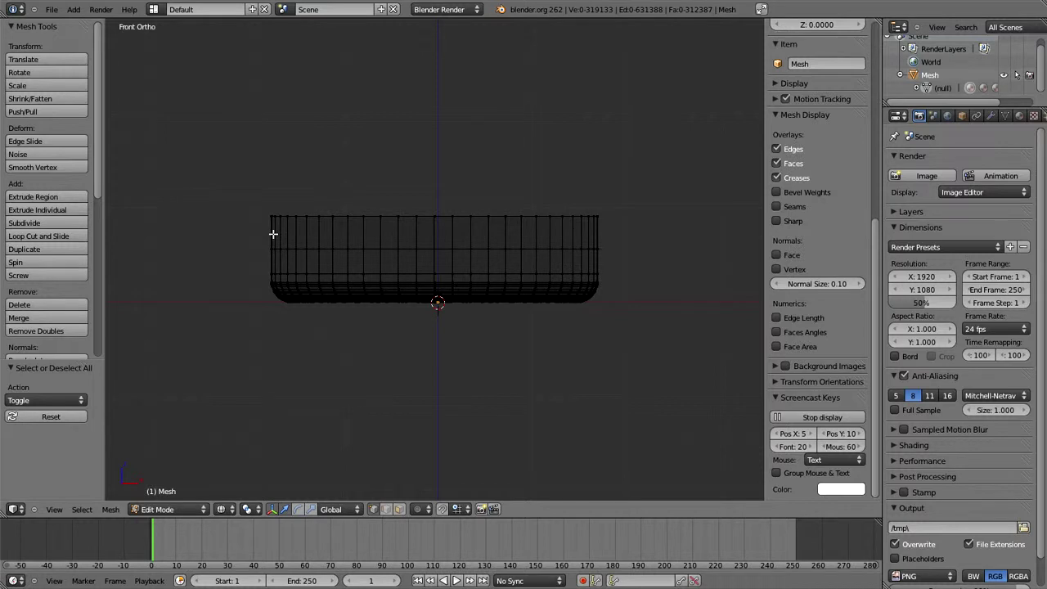
- Box-select the bowl's two halves and its upper middle strip, leaving out the centre near the origin, and delete the selected faces
{"action": "key", "text": "KP_Add"}
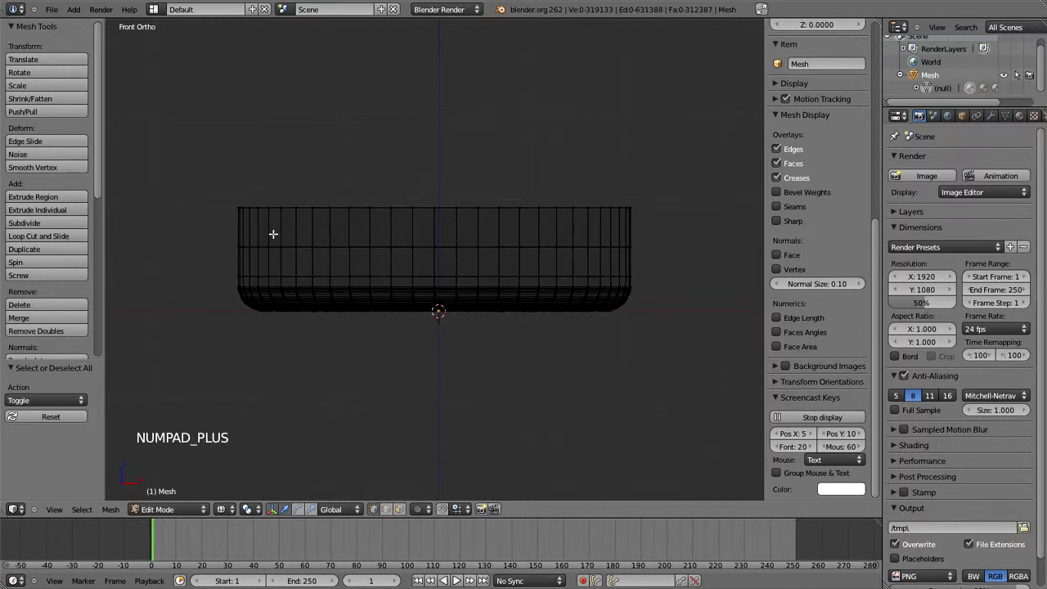
{"action": "key", "text": "KP_Add"}
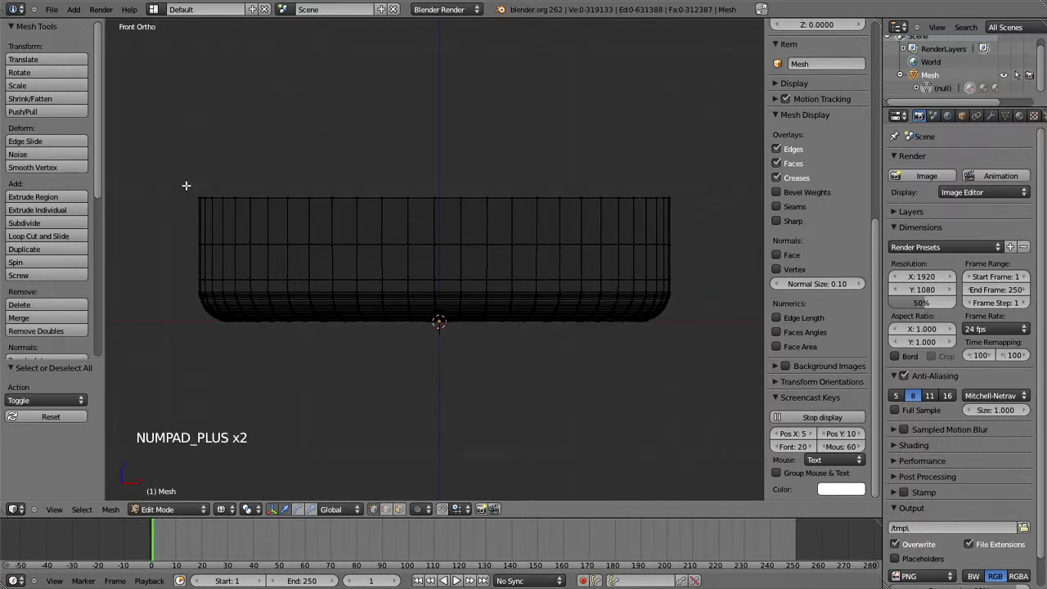
{"action": "key", "text": "b"}
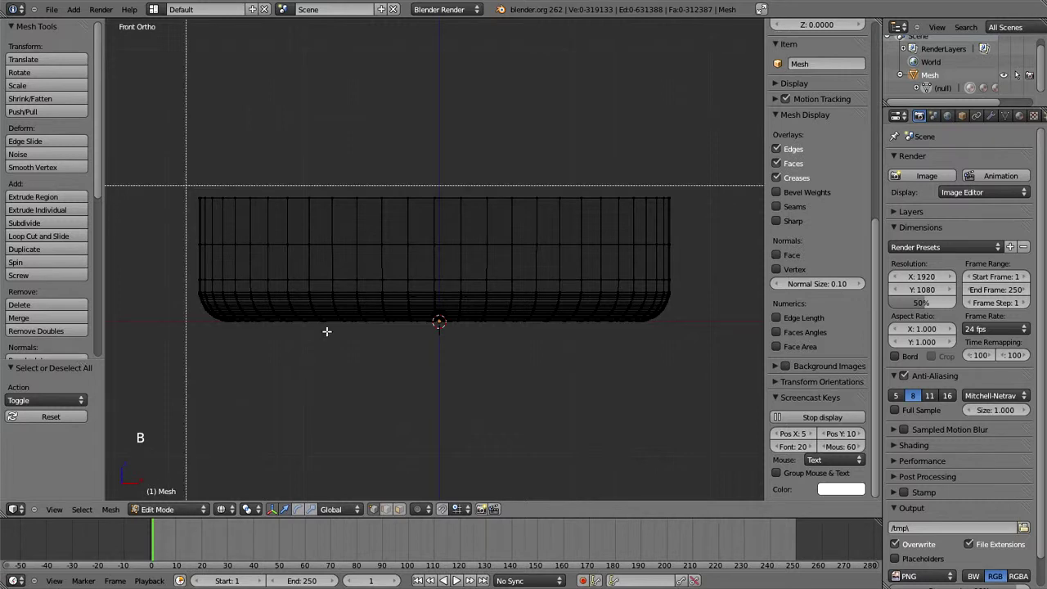
{"action": "left_click_drag", "start_coordinate": [327, 331], "coordinate": [427, 333]}
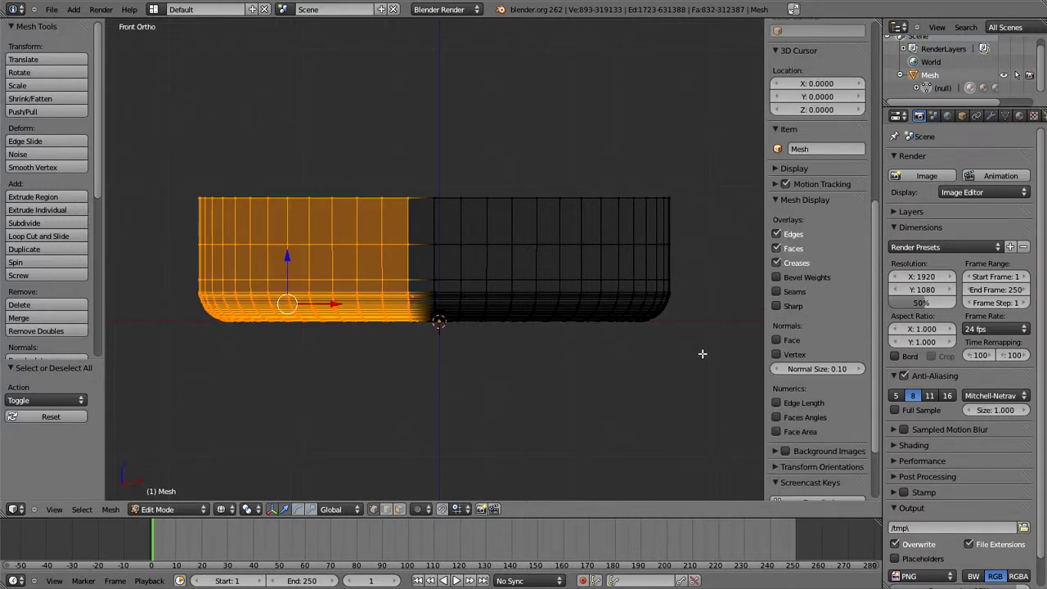
{"action": "key", "text": "b"}
{"action": "left_click_drag", "start_coordinate": [701, 354], "coordinate": [454, 188]}
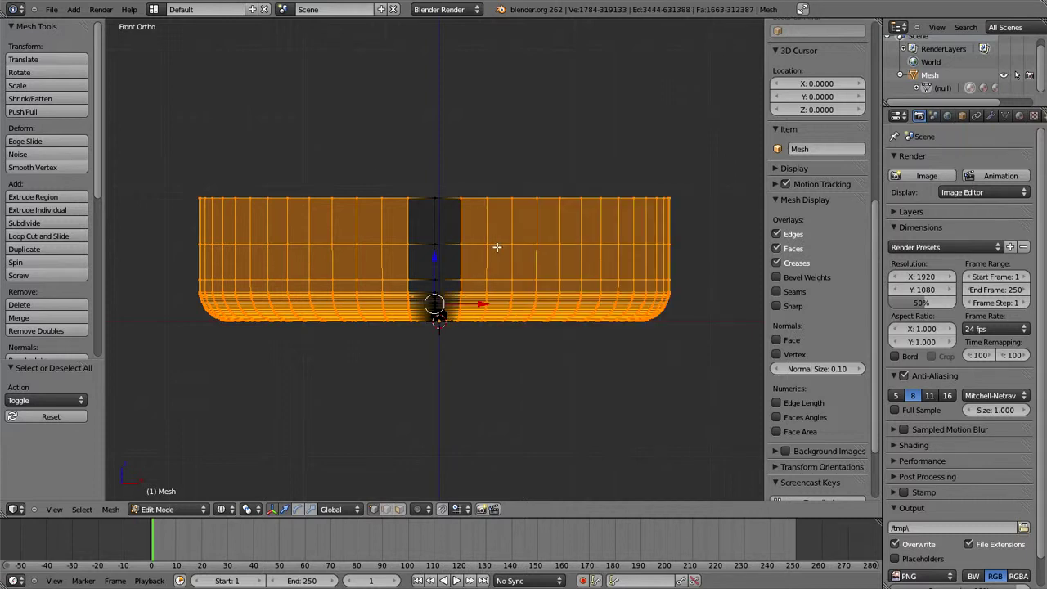
{"action": "key", "text": "b"}
{"action": "left_click_drag", "start_coordinate": [507, 306], "coordinate": [481, 306]}
{"action": "key", "text": "b"}
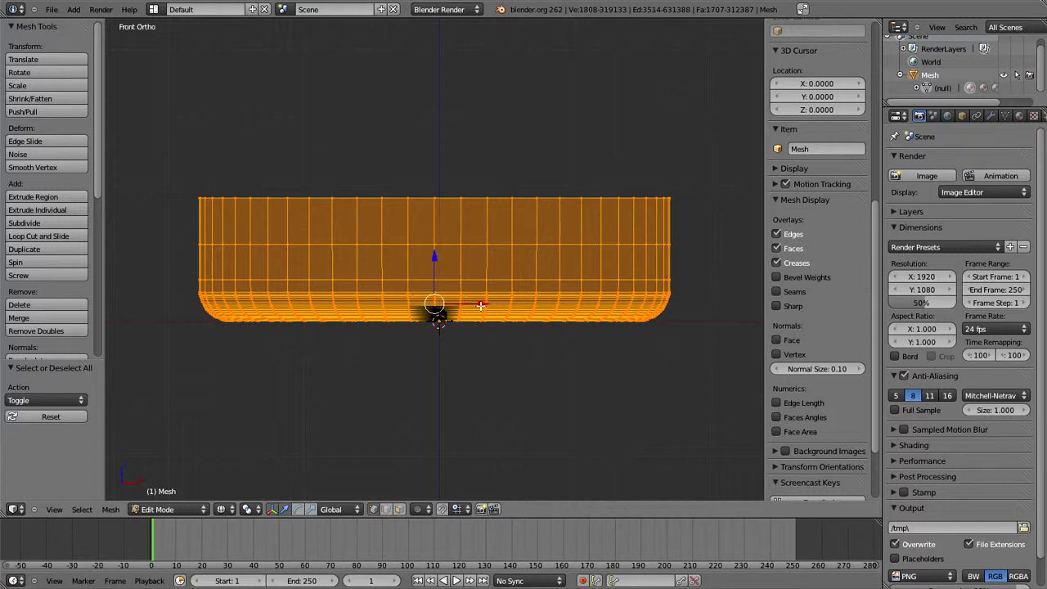
{"action": "key", "text": "x"}
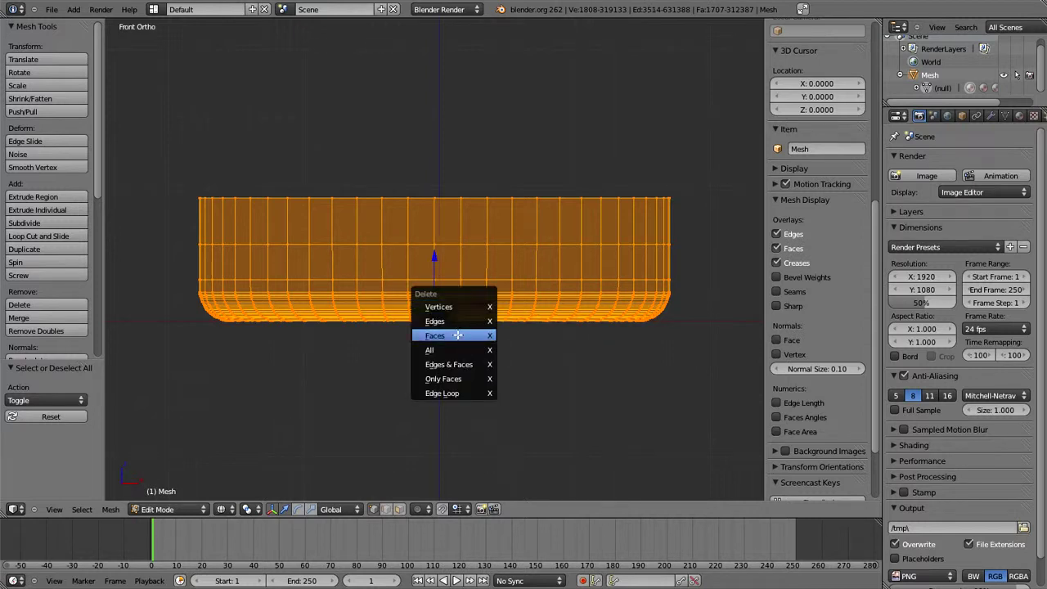
{"action": "left_click", "coordinate": [457, 335]}
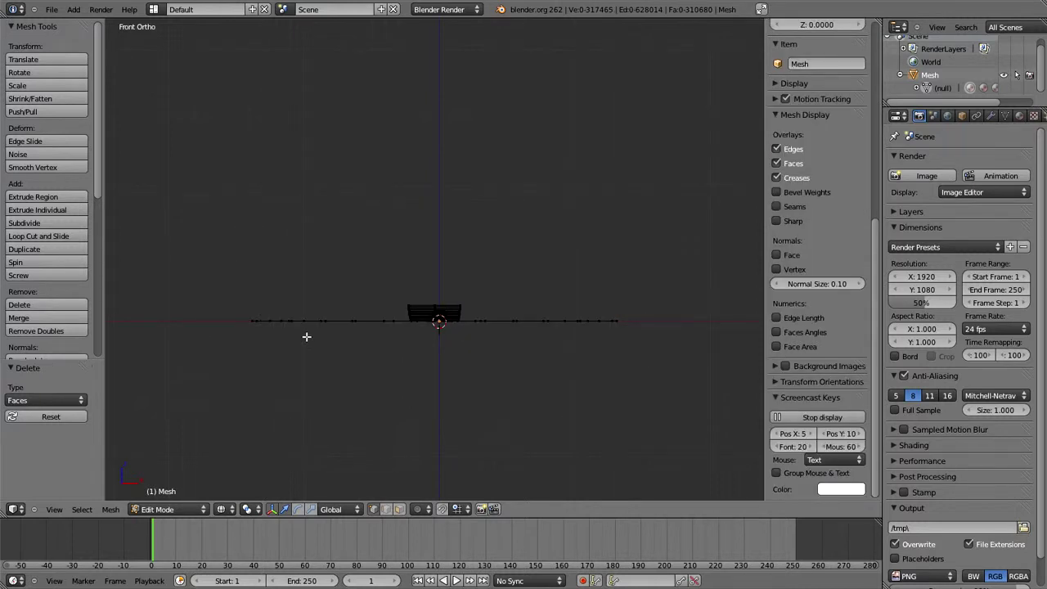
- Circle-select the flat base geometry on both sides of the central piece, out to its ends
{"action": "key", "text": "KP_Add"}
{"action": "key", "text": "KP_Add"}
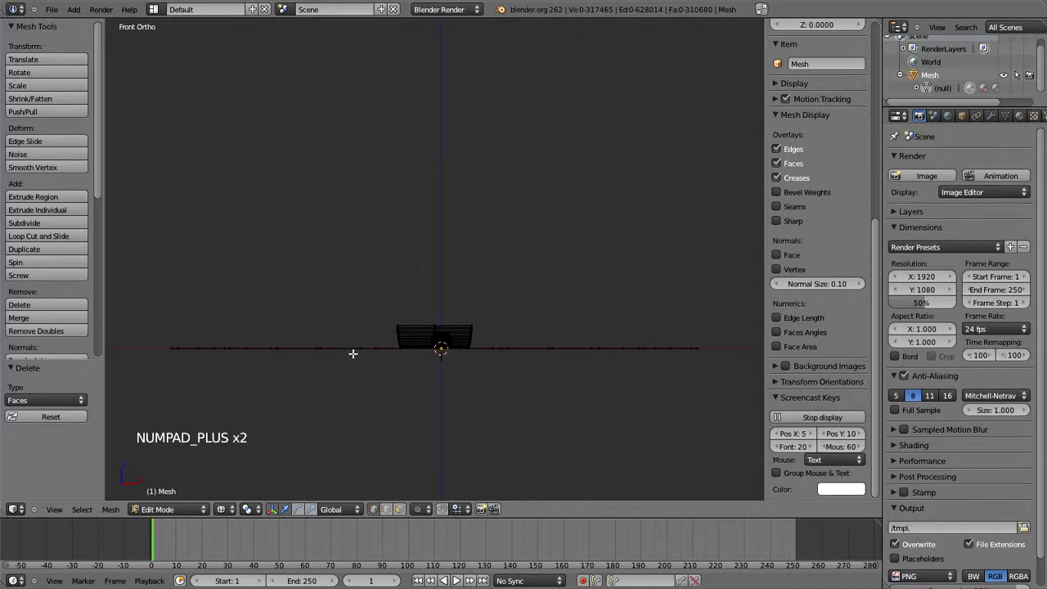
{"action": "key", "text": "c"}
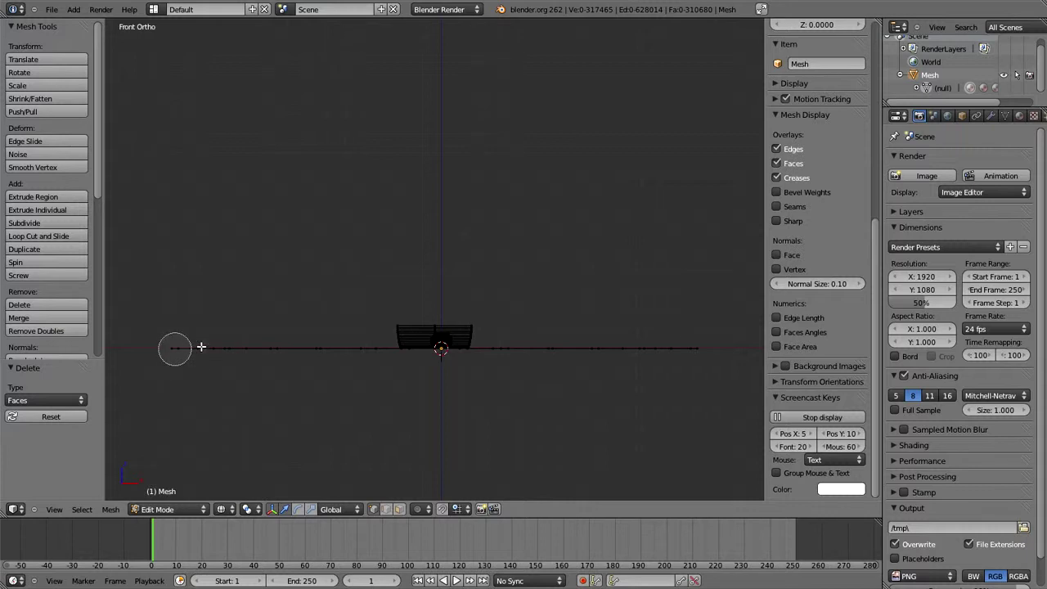
{"action": "left_click_drag", "start_coordinate": [222, 346], "coordinate": [389, 347]}
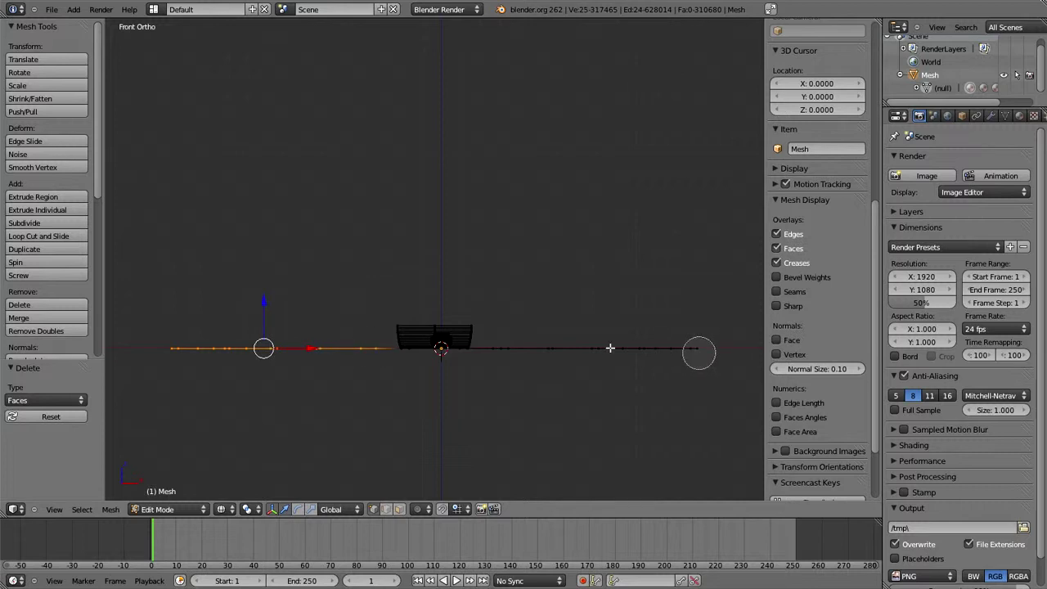
{"action": "left_click_drag", "start_coordinate": [609, 347], "coordinate": [502, 349]}
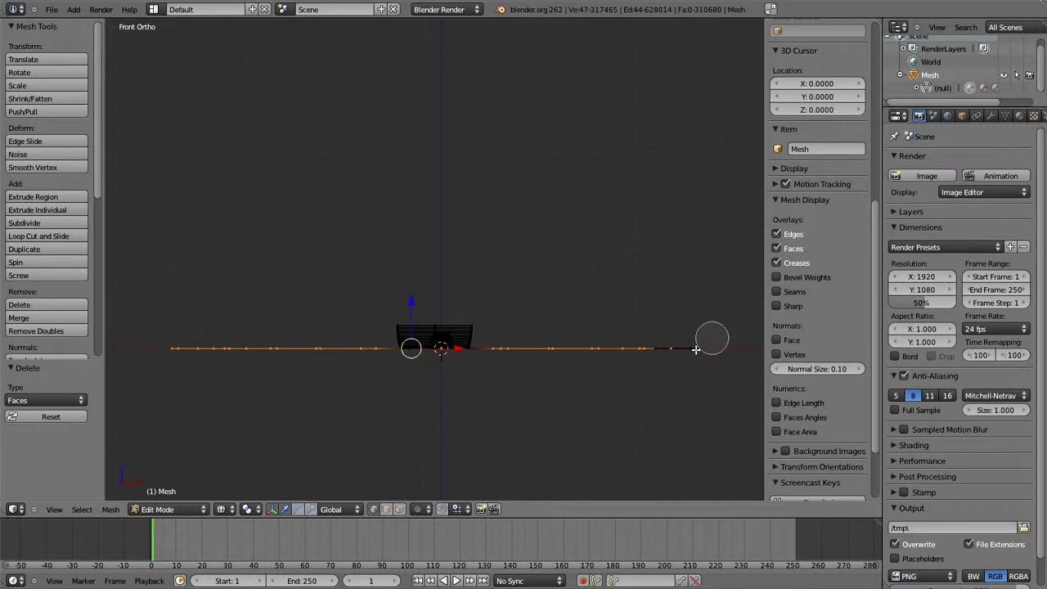
{"action": "left_click_drag", "start_coordinate": [696, 350], "coordinate": [584, 404]}
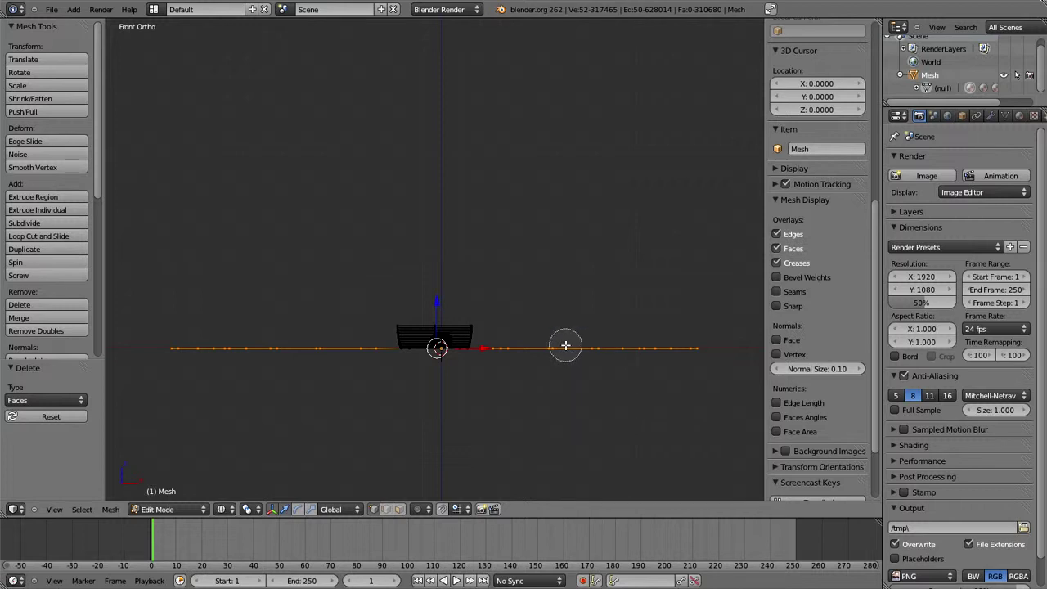
{"action": "key", "text": "Escape"}
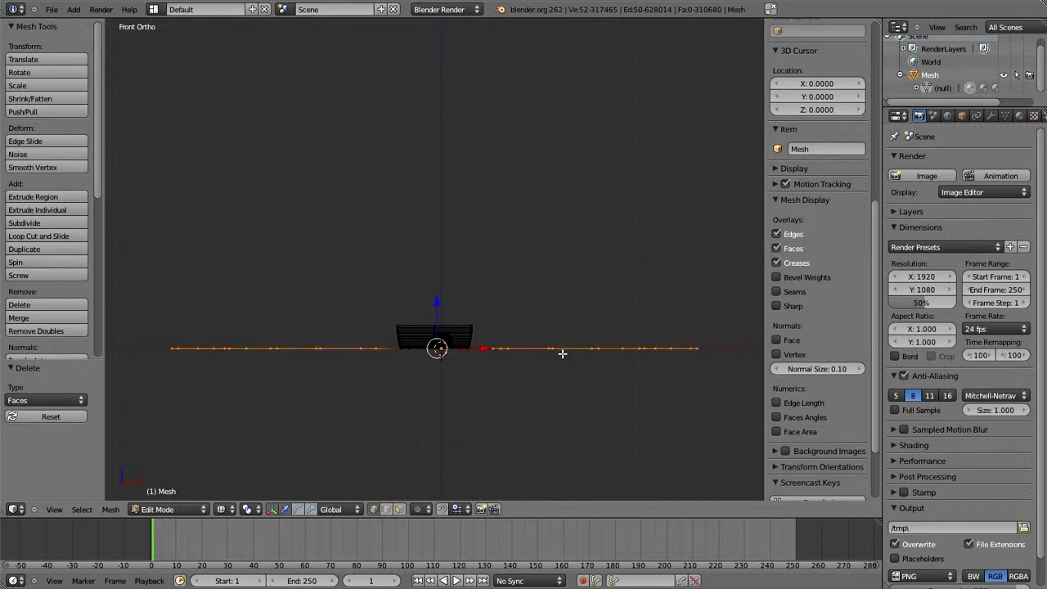
- Try deleting the selected base geometry as faces and as edges, undoing each deletion
{"action": "key", "text": "x"}
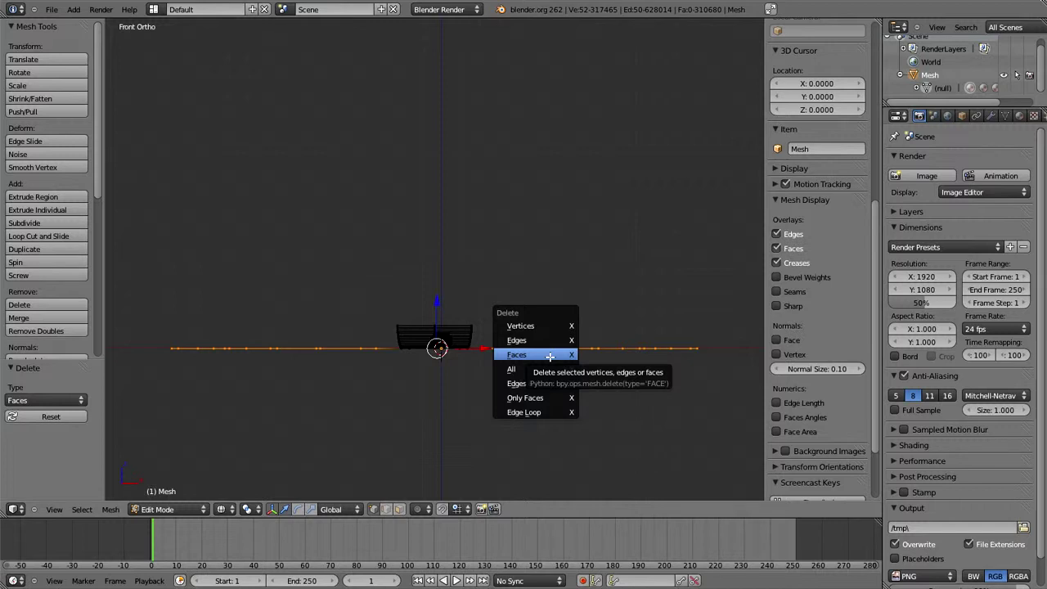
{"action": "left_click", "coordinate": [549, 356]}
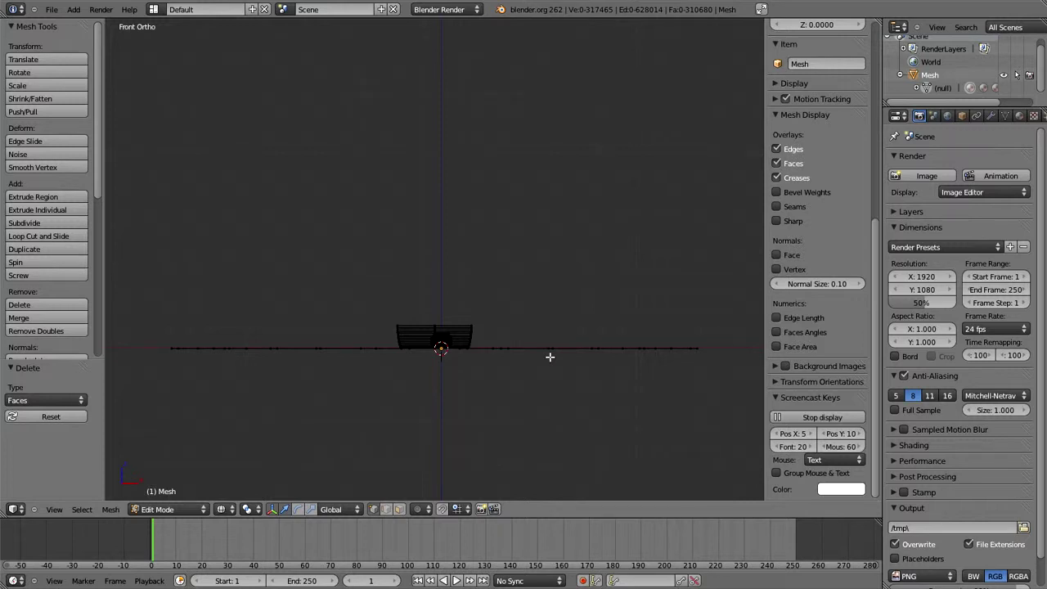
{"action": "key", "text": "ctrl+z"}
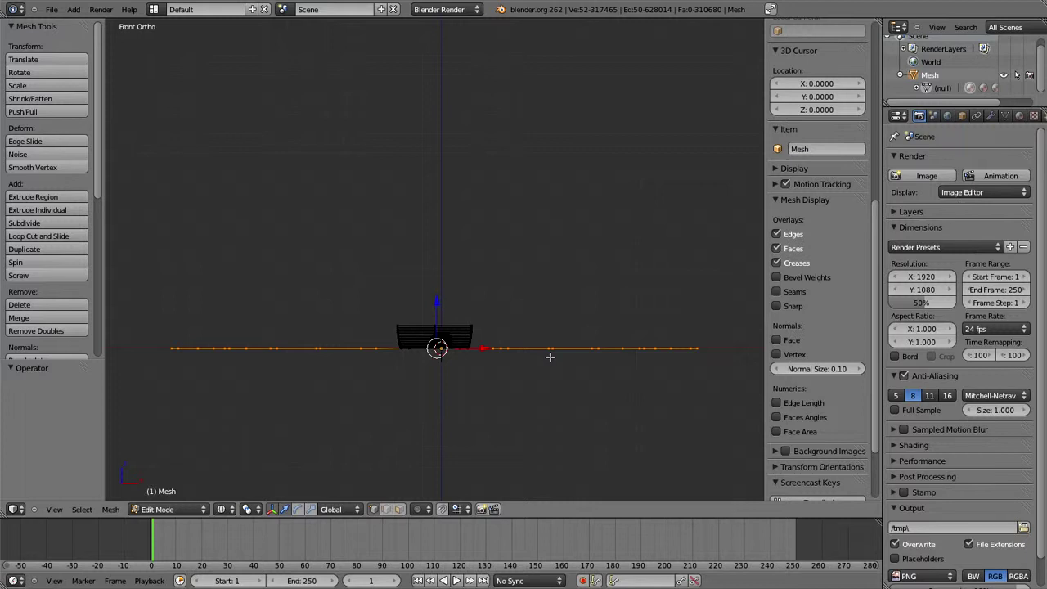
{"action": "key", "text": "x"}
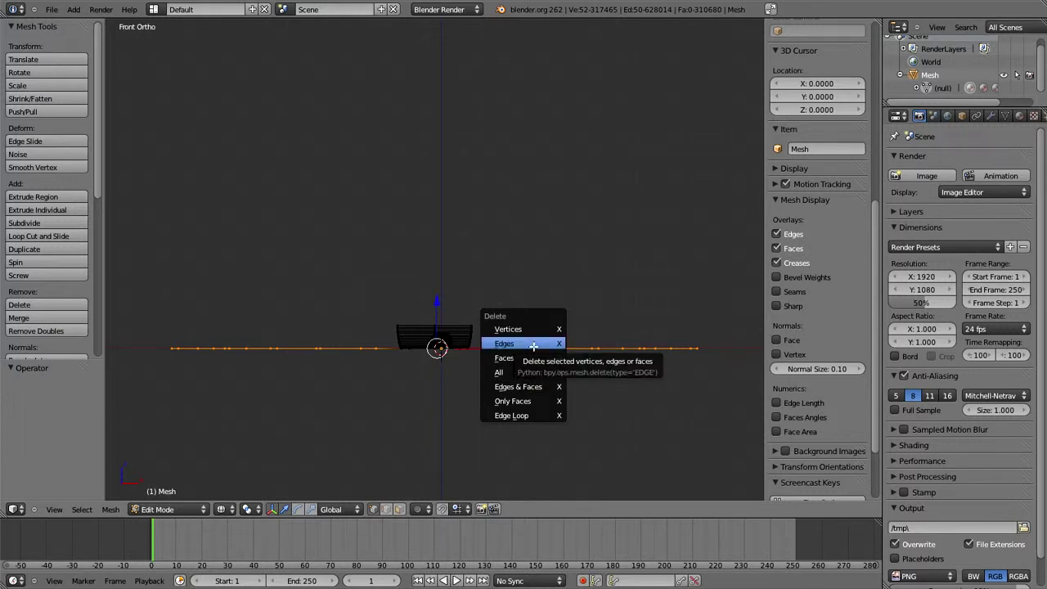
{"action": "left_click", "coordinate": [533, 343]}
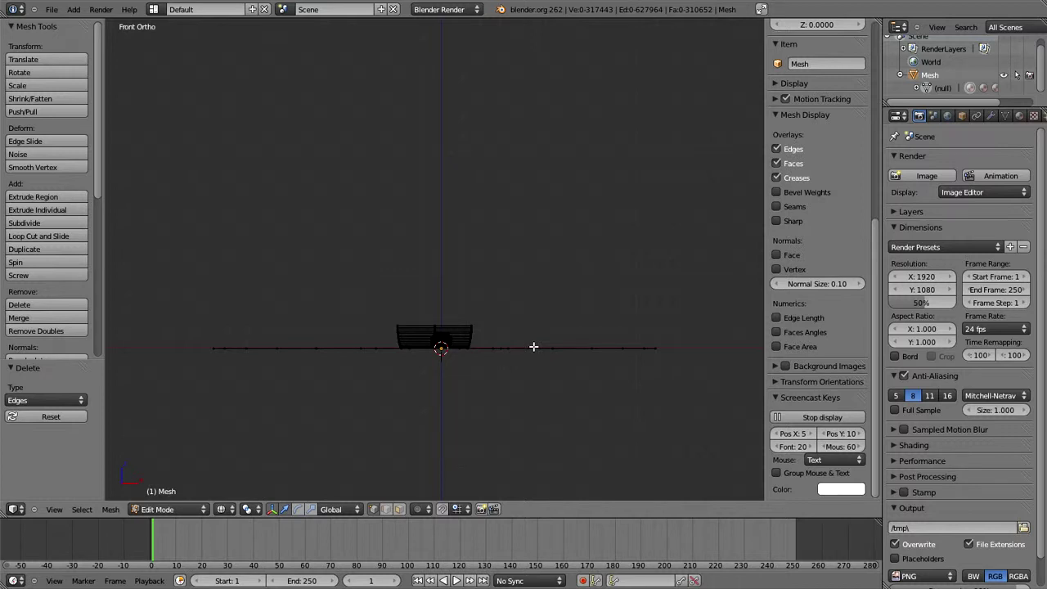
{"action": "key", "text": "ctrl+z"}
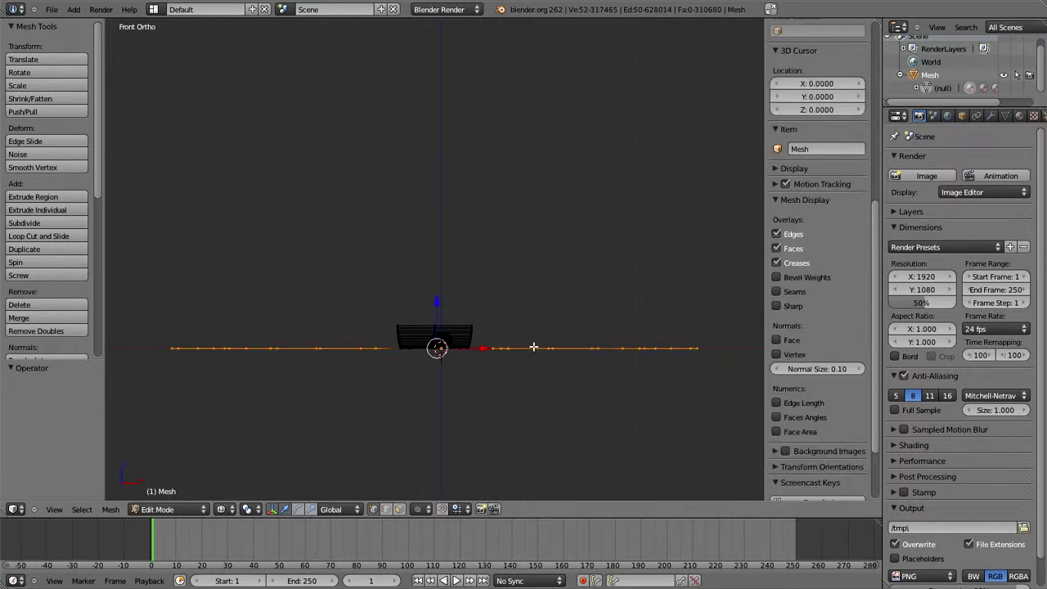
- Delete the vertices of the selected flat base geometry
{"action": "key", "text": "x"}
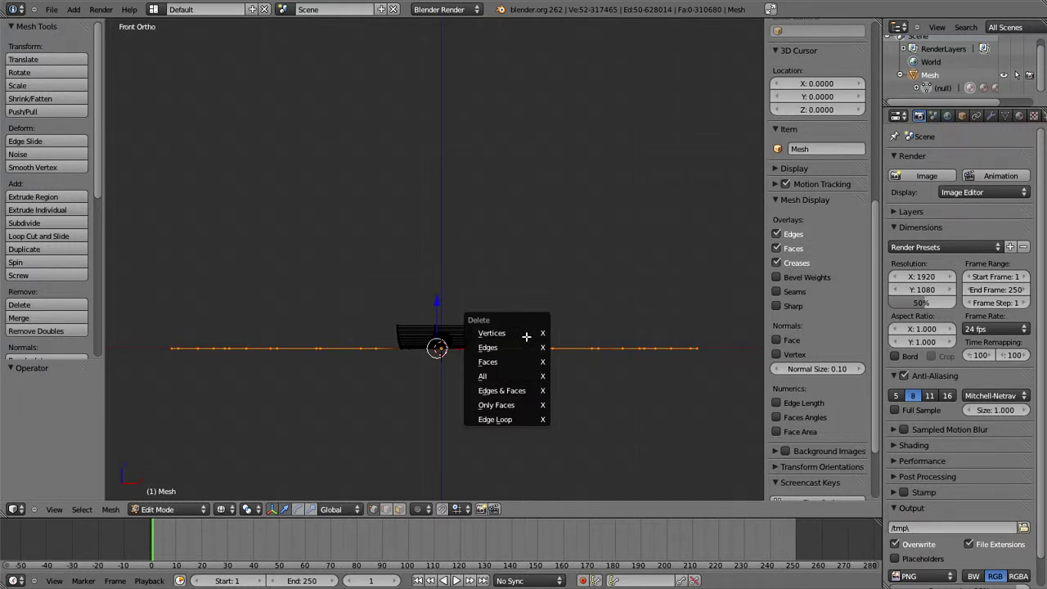
{"action": "left_click", "coordinate": [526, 336]}
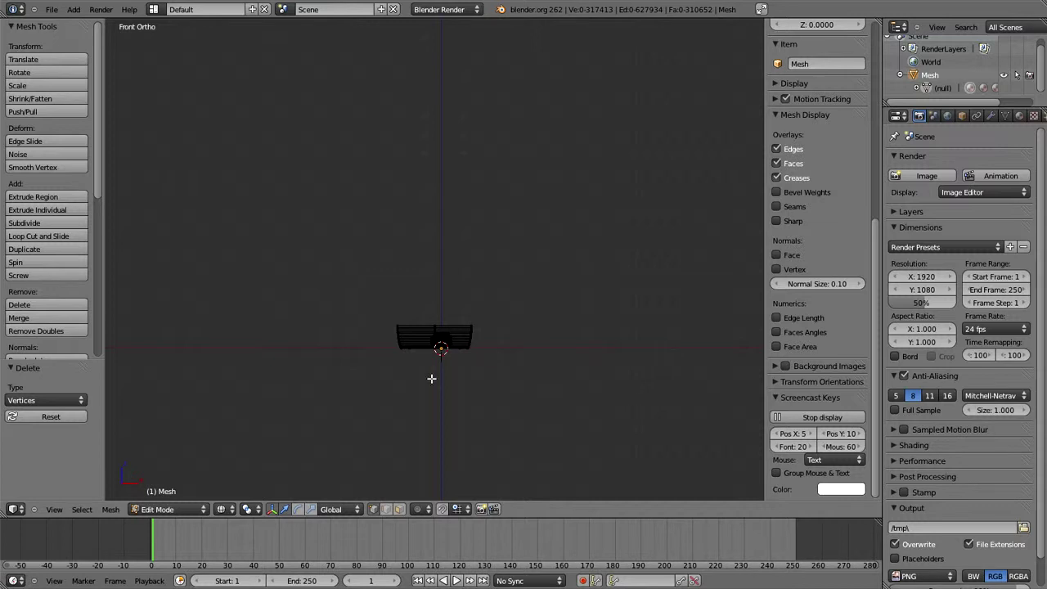
- Frame the whole remaining mesh in front view and examine up close what still surrounds the central model
{"action": "key", "text": "a"}
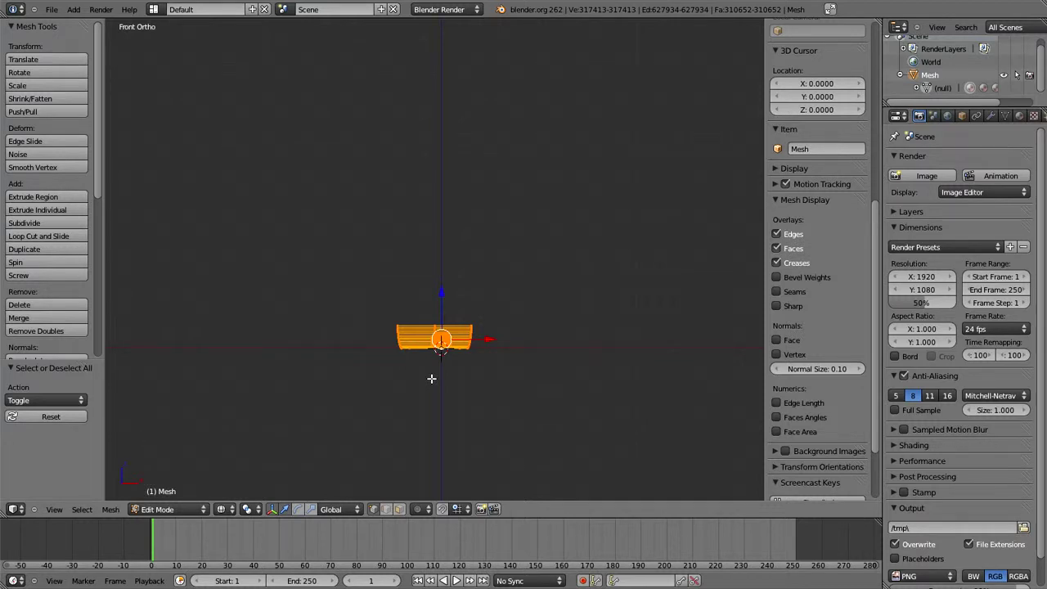
{"action": "key", "text": "KP_Decimal"}
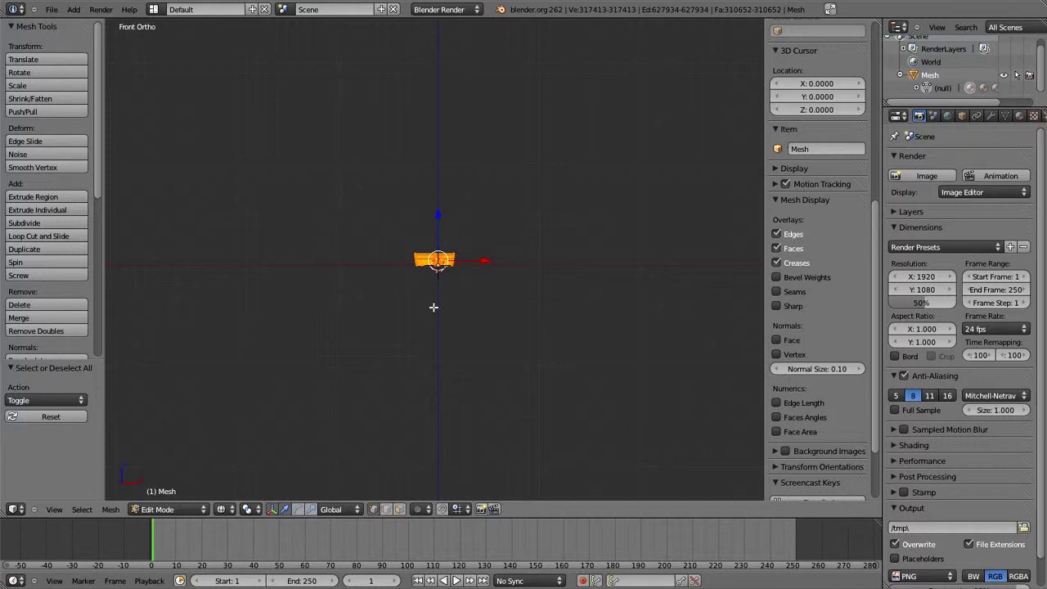
{"action": "key", "text": "KP_Add"}
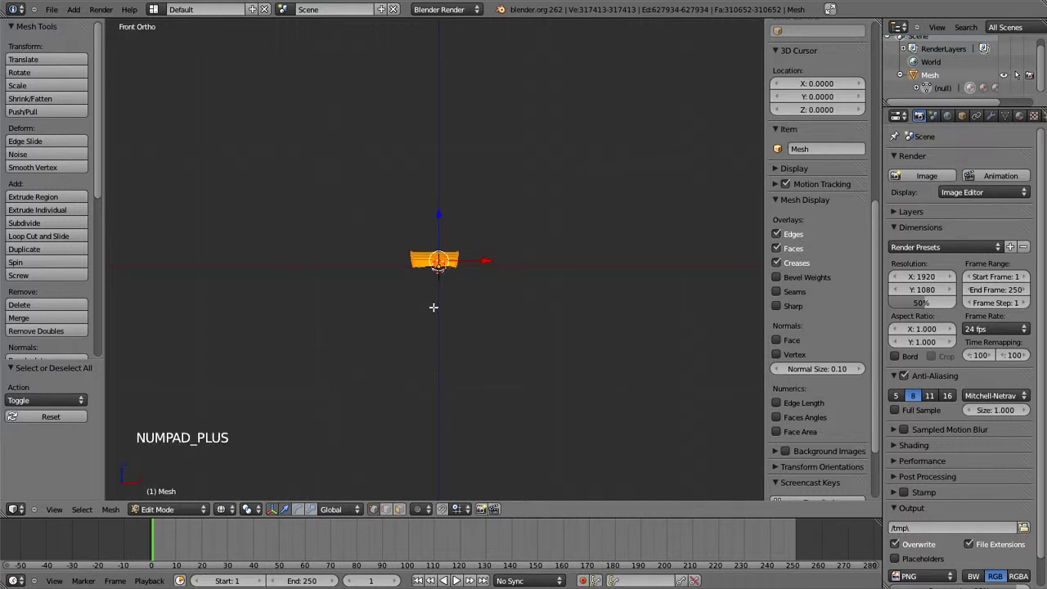
{"action": "key", "text": "KP_Add"}
{"action": "key", "text": "KP_Add"}
{"action": "key", "text": "KP_Add"}
{"action": "key", "text": "KP_Add"}
{"action": "key", "text": "KP_Add"}
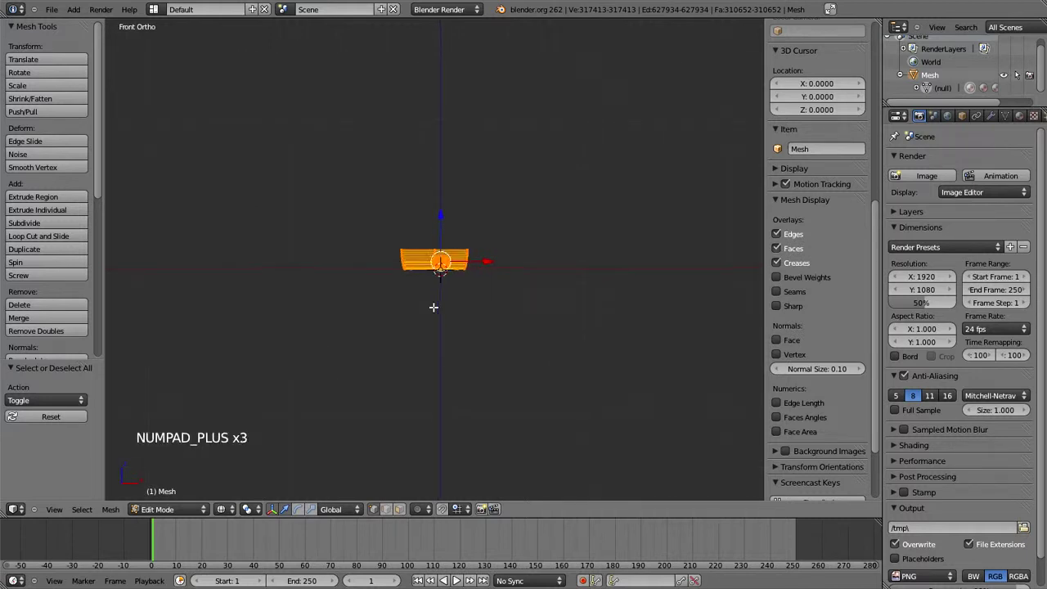
{"action": "key", "text": "KP_Add"}
{"action": "key", "text": "KP_Add"}
{"action": "key", "text": "KP_Add"}
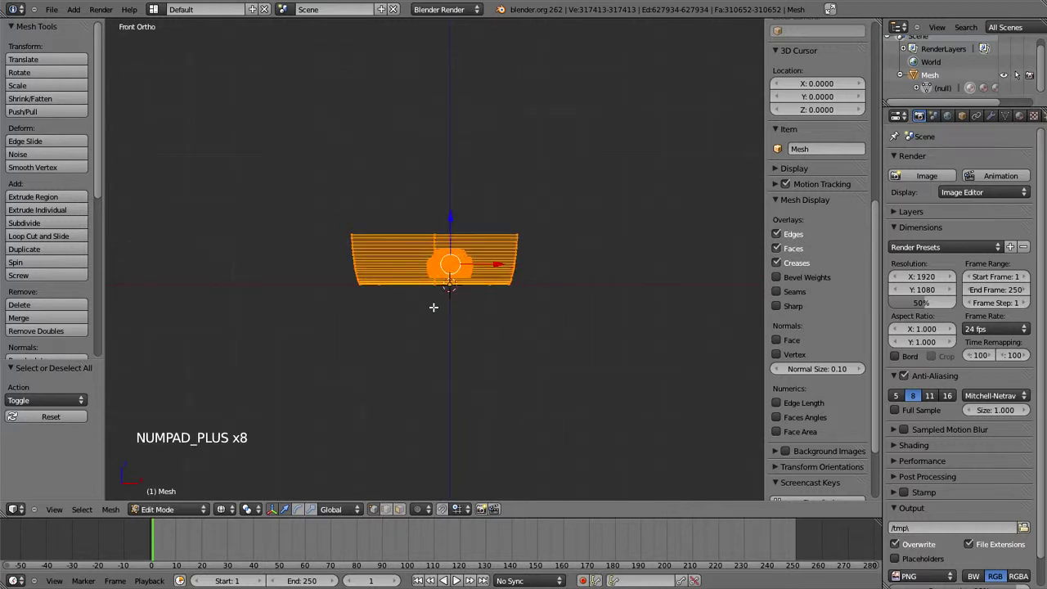
{"action": "key", "text": "KP_Add"}
{"action": "key", "text": "KP_Add"}
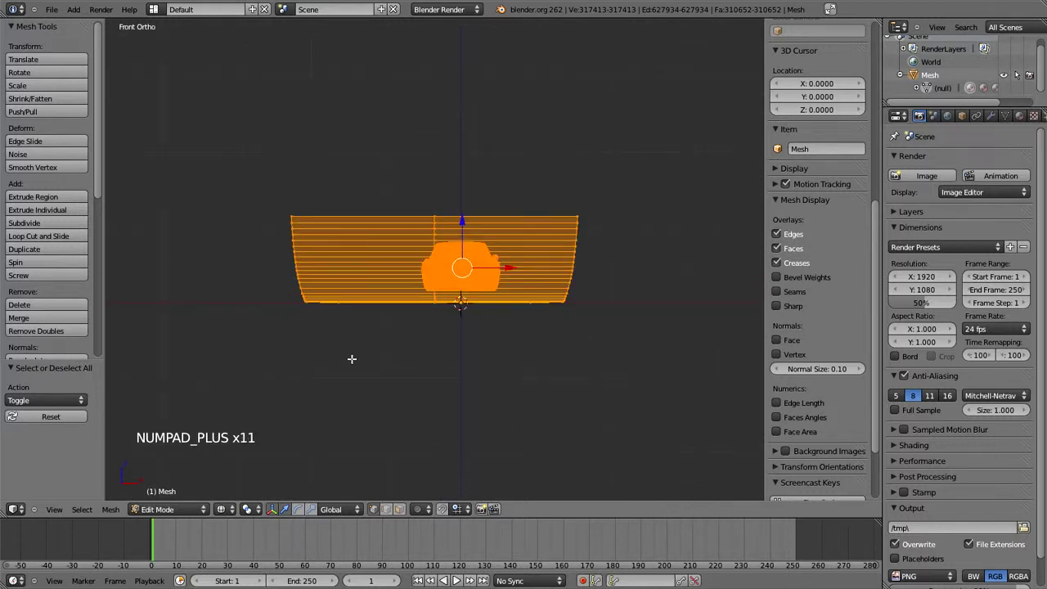
- Circle-select the leftover bowl strip's two side edges, upper middle and base vertices, leaving out the car body at its centre
{"action": "key", "text": "a"}
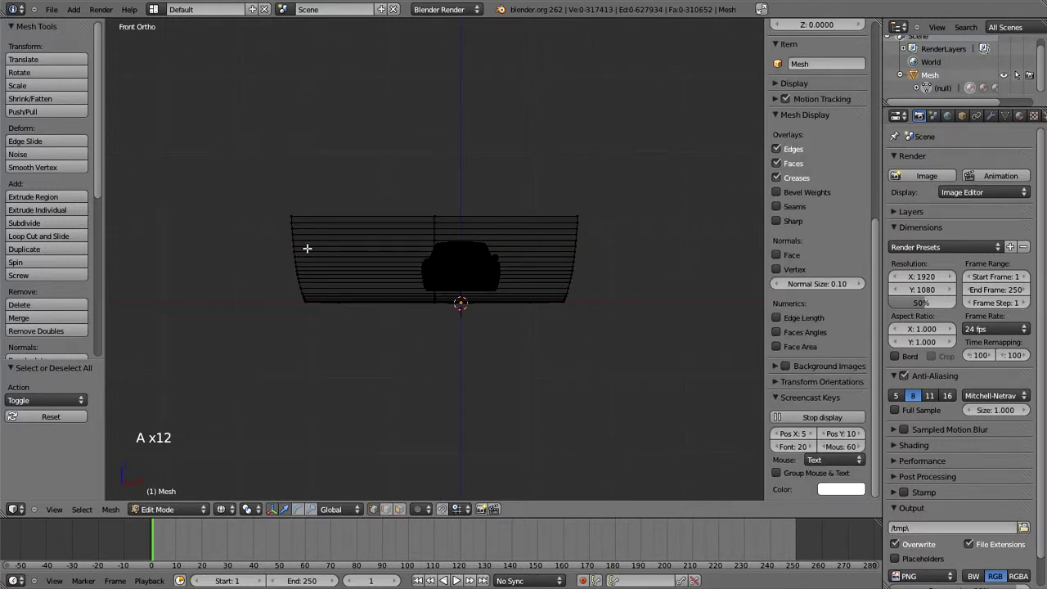
{"action": "key", "text": "b"}
{"action": "left_click_drag", "start_coordinate": [307, 248], "coordinate": [257, 187]}
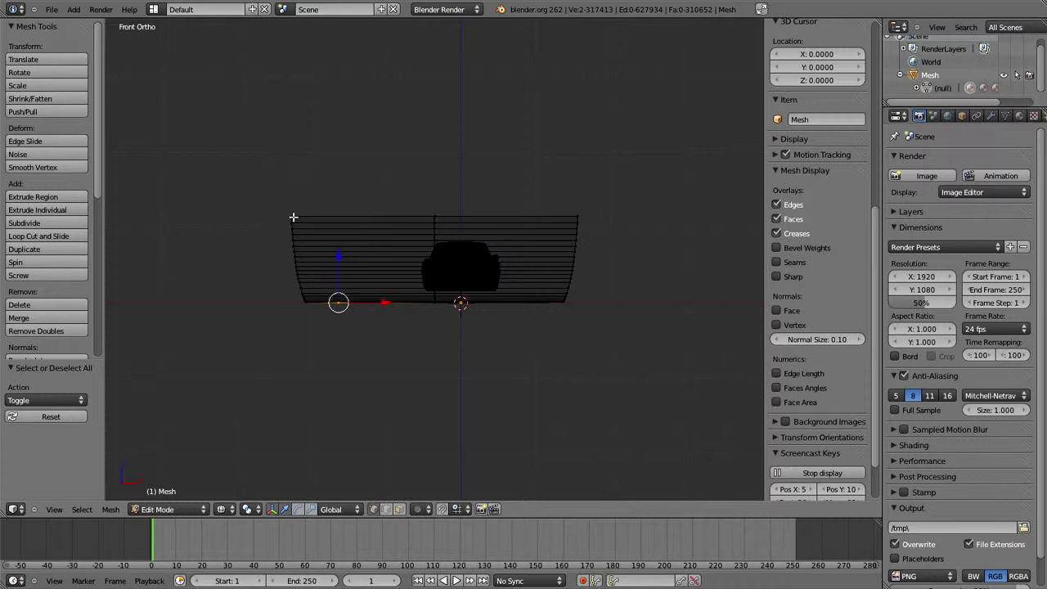
{"action": "key", "text": "c"}
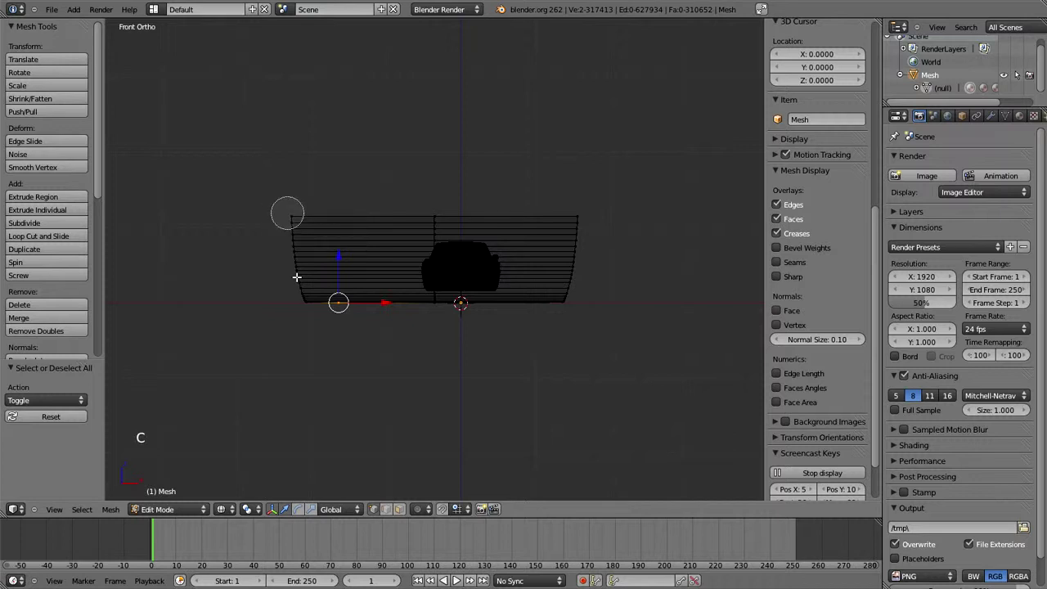
{"action": "mouse_move", "coordinate": [297, 277]}
{"action": "left_mouse_down"}
{"action": "mouse_move", "coordinate": [308, 308]}
{"action": "mouse_move", "coordinate": [297, 258]}
{"action": "left_mouse_up"}
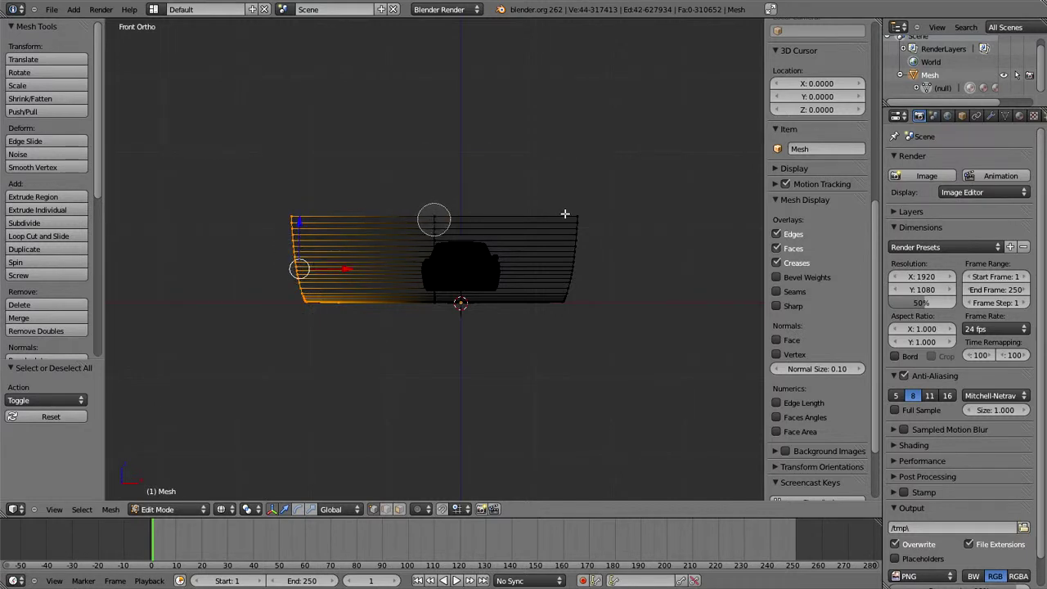
{"action": "left_click", "coordinate": [434, 219]}
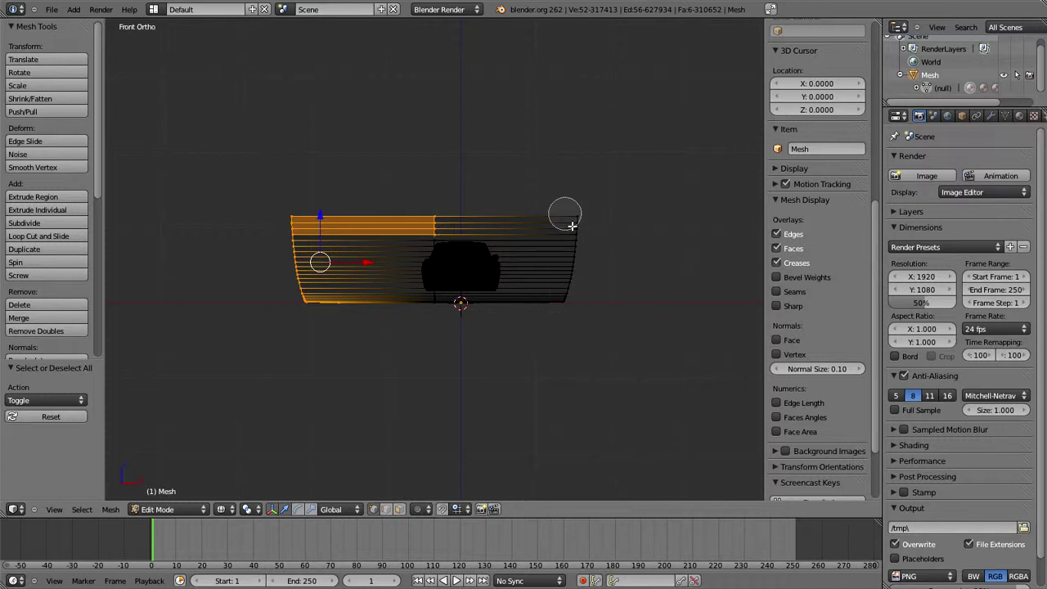
{"action": "mouse_move", "coordinate": [576, 217]}
{"action": "left_mouse_down"}
{"action": "mouse_move", "coordinate": [568, 280]}
{"action": "mouse_move", "coordinate": [571, 237]}
{"action": "left_mouse_up"}
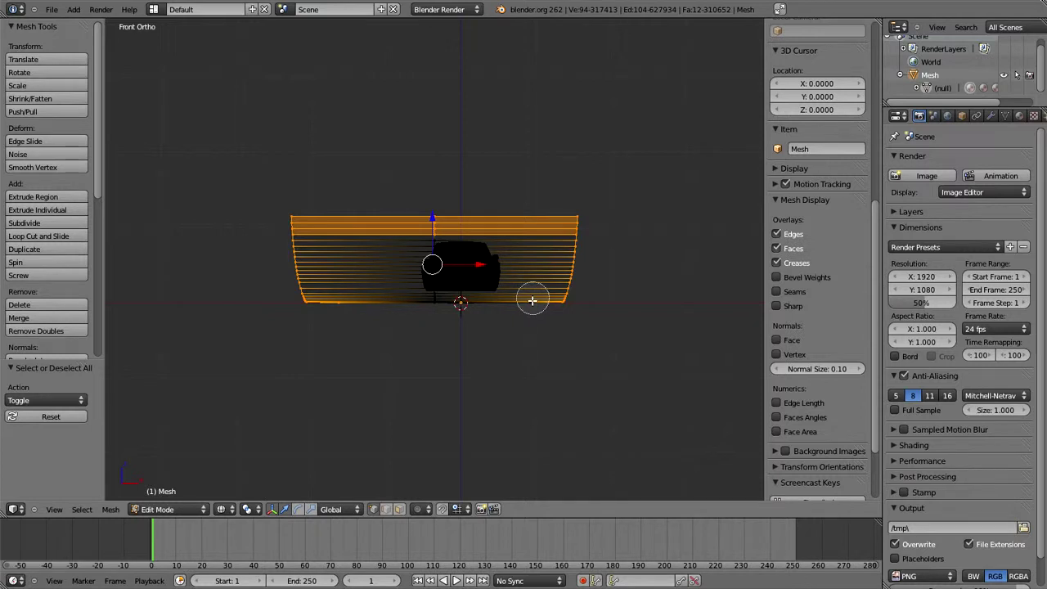
{"action": "left_click", "coordinate": [524, 301]}
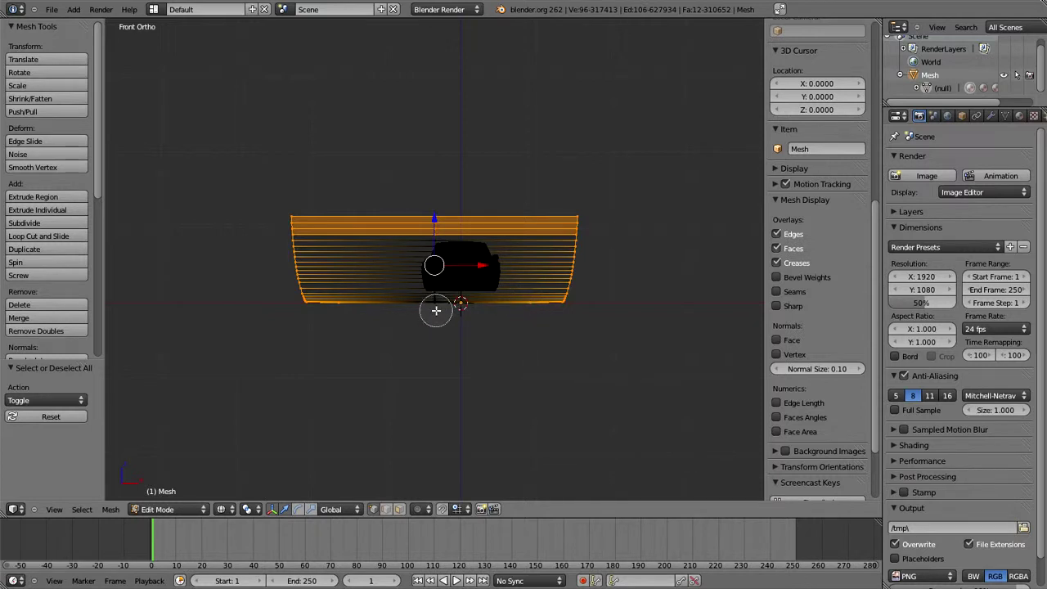
{"action": "left_click", "coordinate": [434, 310]}
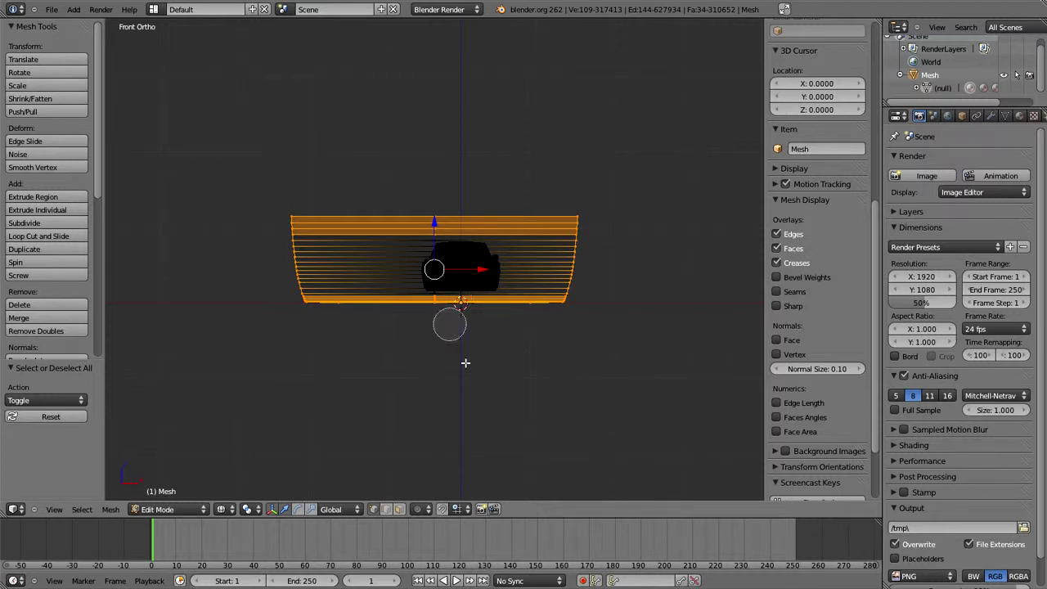
{"action": "key", "text": "Escape"}
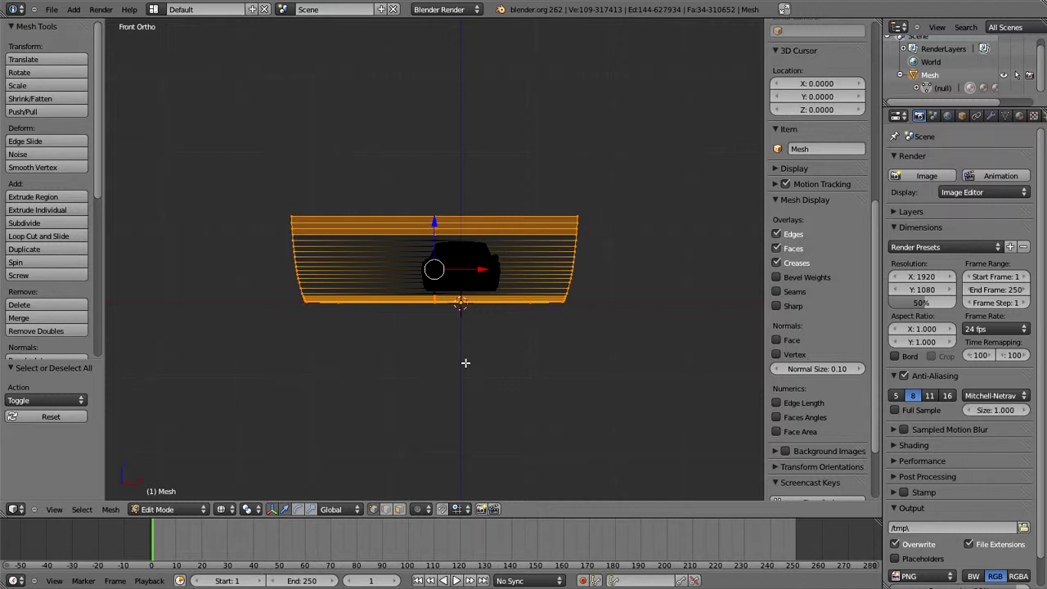
- Delete the selected strip's edges and faces in side view, and delete its remaining selected vertices
{"action": "key", "text": "KP_3"}
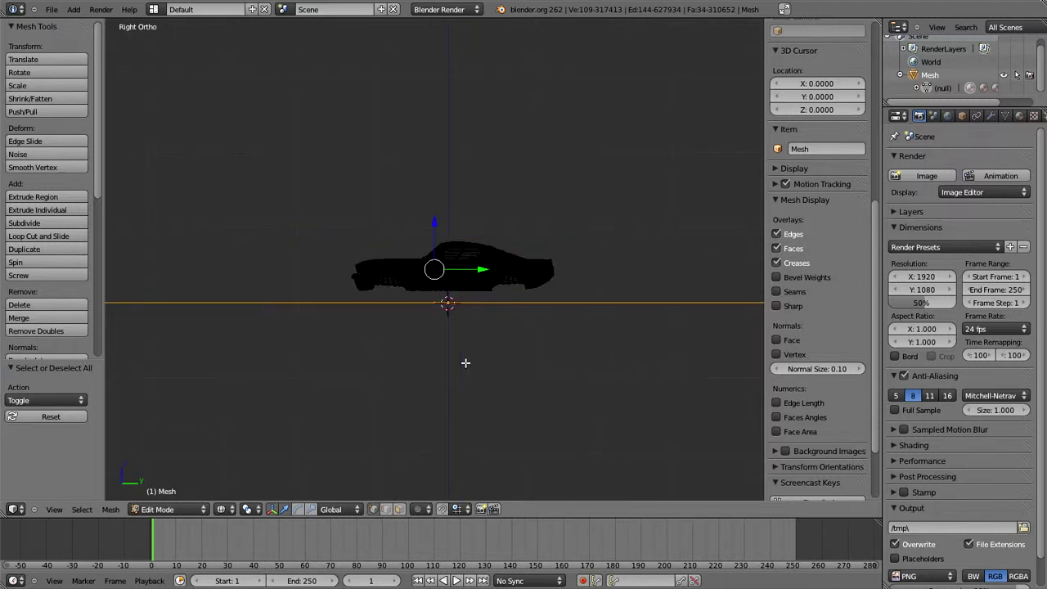
{"action": "key", "text": "KP_Subtract"}
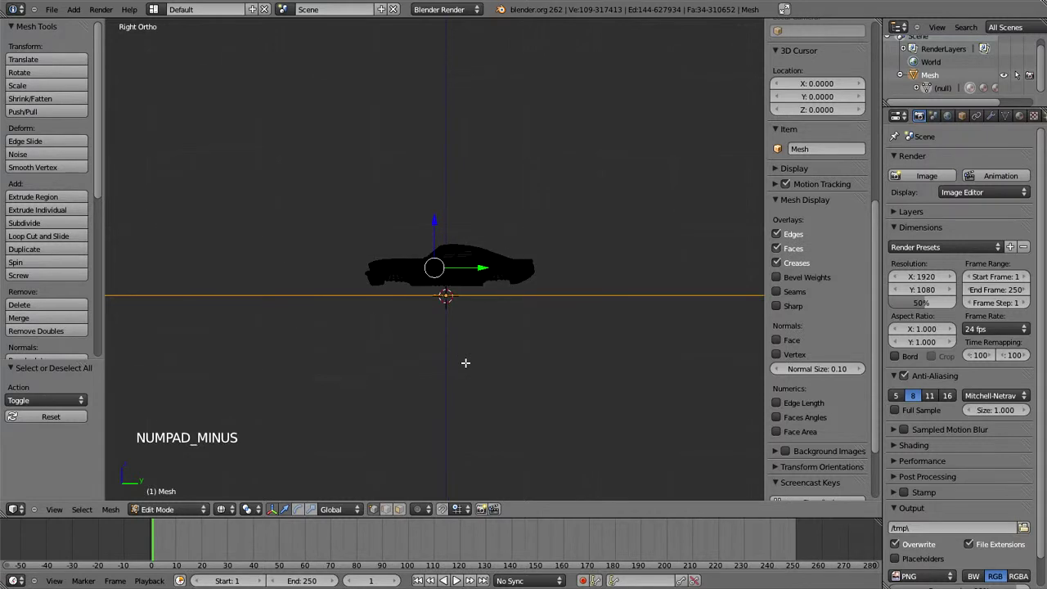
{"action": "key", "text": "KP_Subtract"}
{"action": "key", "text": "KP_Subtract"}
{"action": "key", "text": "KP_Subtract"}
{"action": "key", "text": "KP_Subtract"}
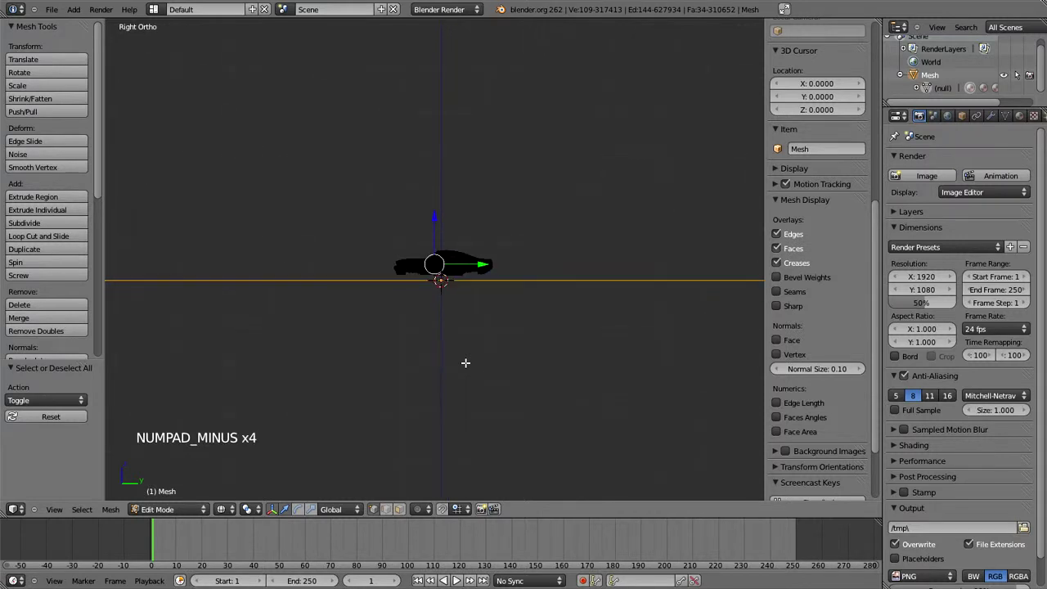
{"action": "key", "text": "KP_Decimal"}
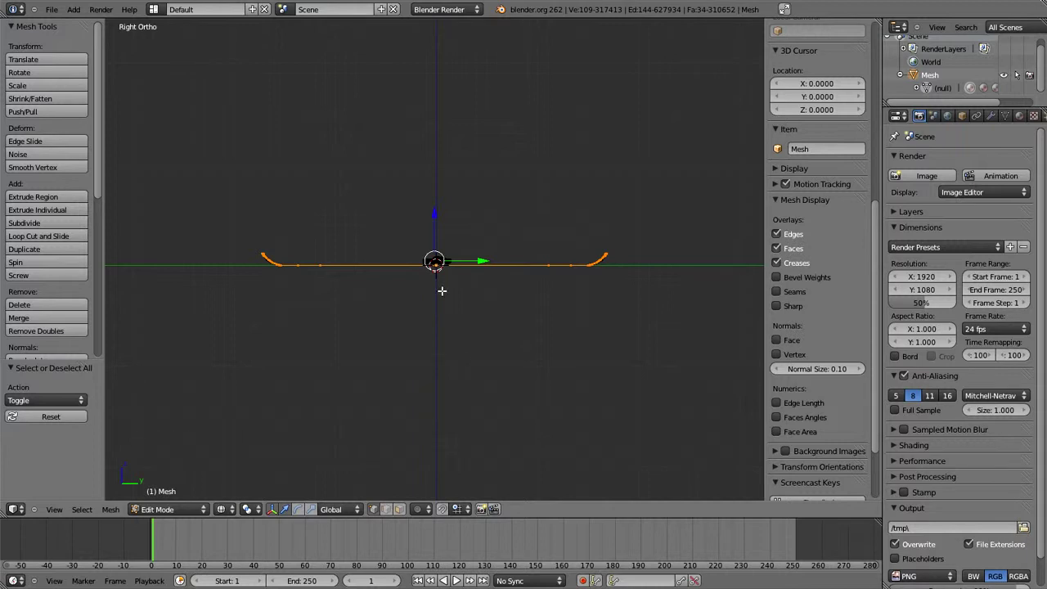
{"action": "key", "text": "x"}
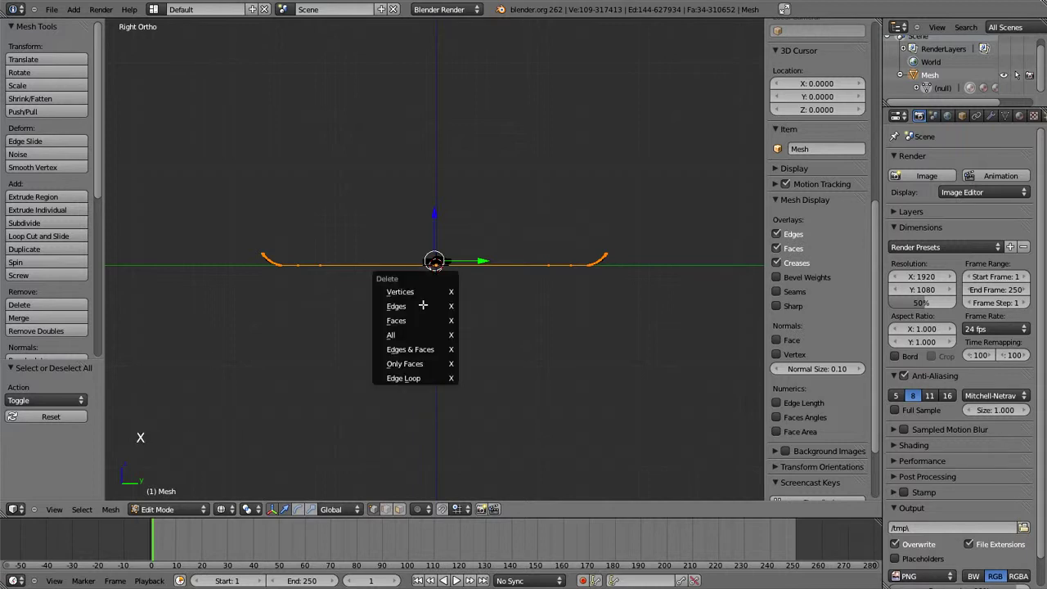
{"action": "left_click", "coordinate": [409, 349]}
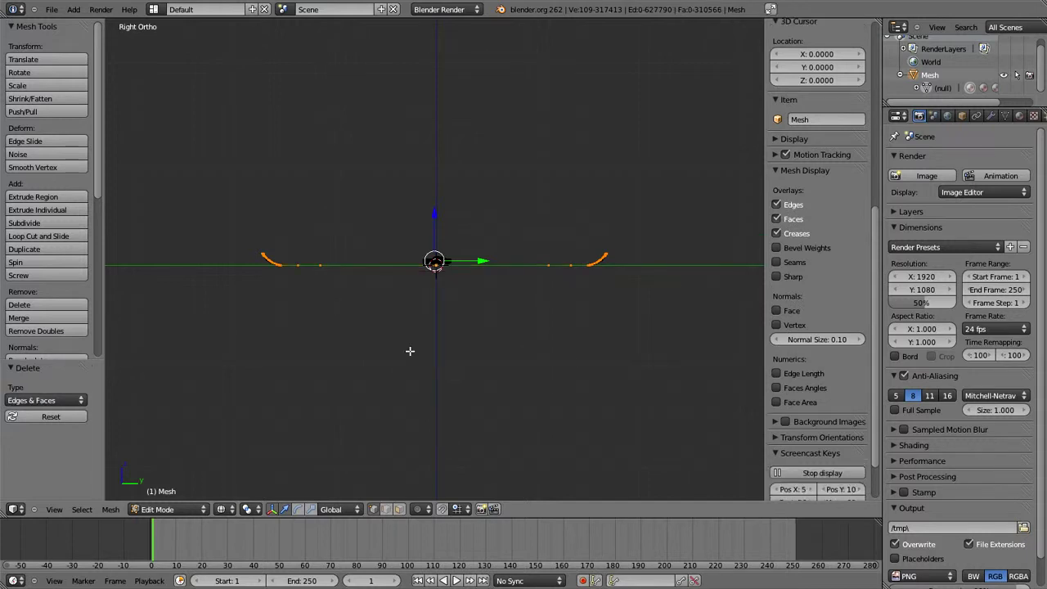
{"action": "key", "text": "x"}
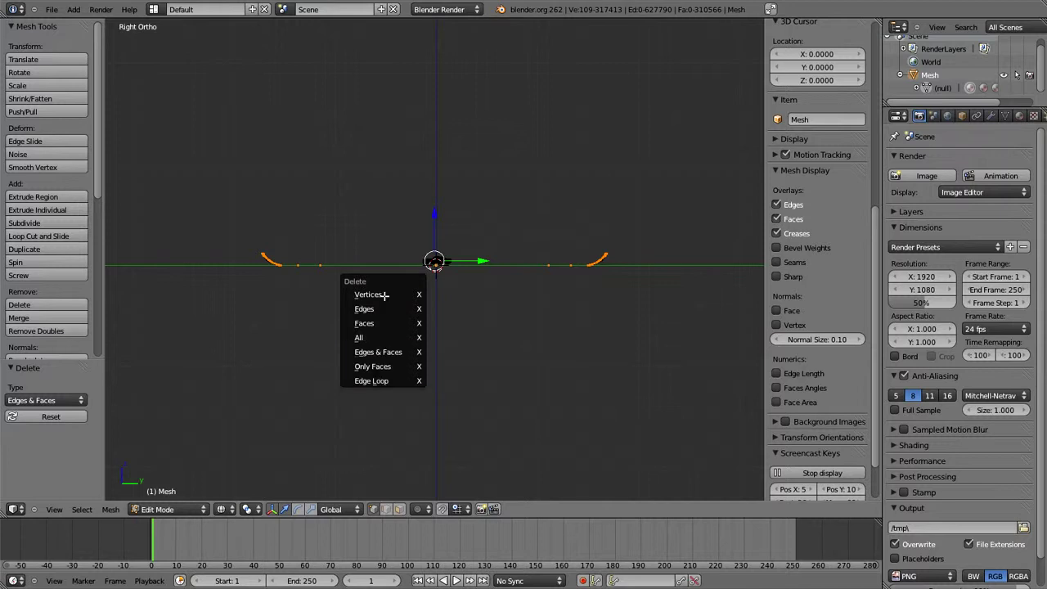
{"action": "left_click", "coordinate": [383, 296]}
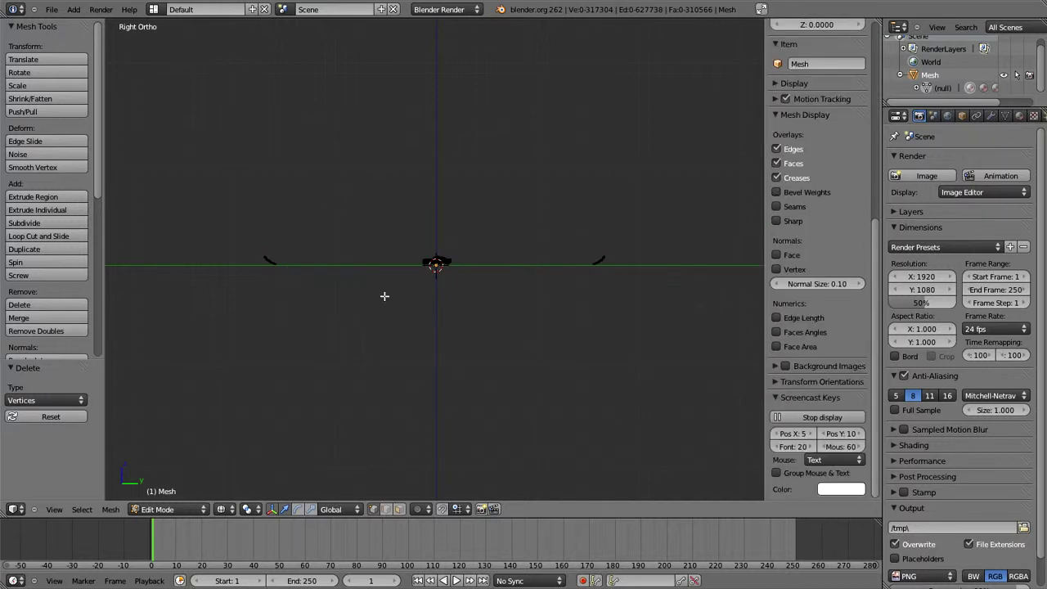
- Box-select the two small curved remnants on either side of the car and delete their vertices
{"action": "key", "text": "b"}
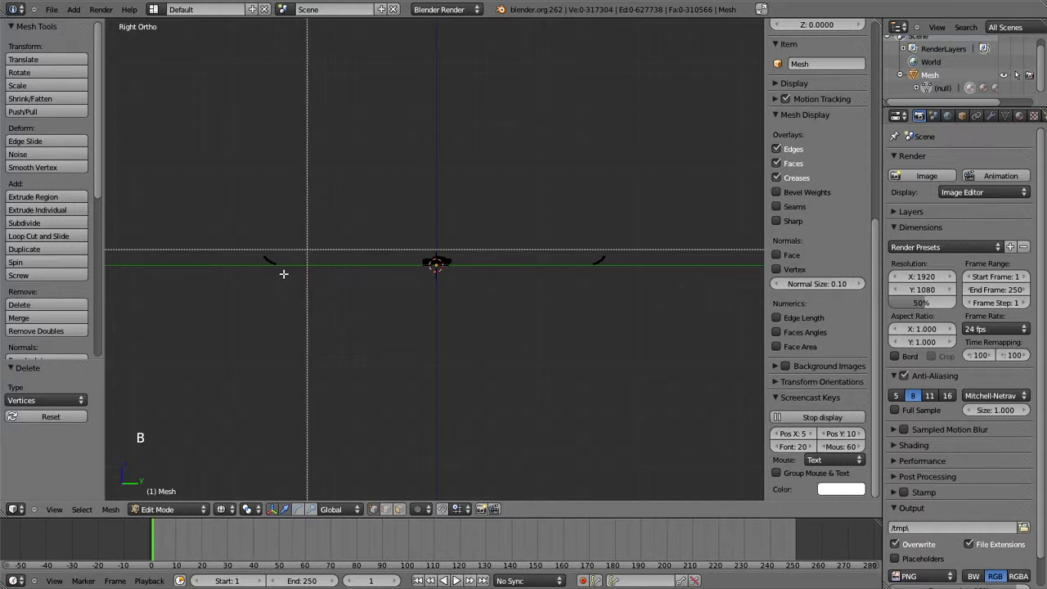
{"action": "left_click_drag", "start_coordinate": [283, 274], "coordinate": [296, 278]}
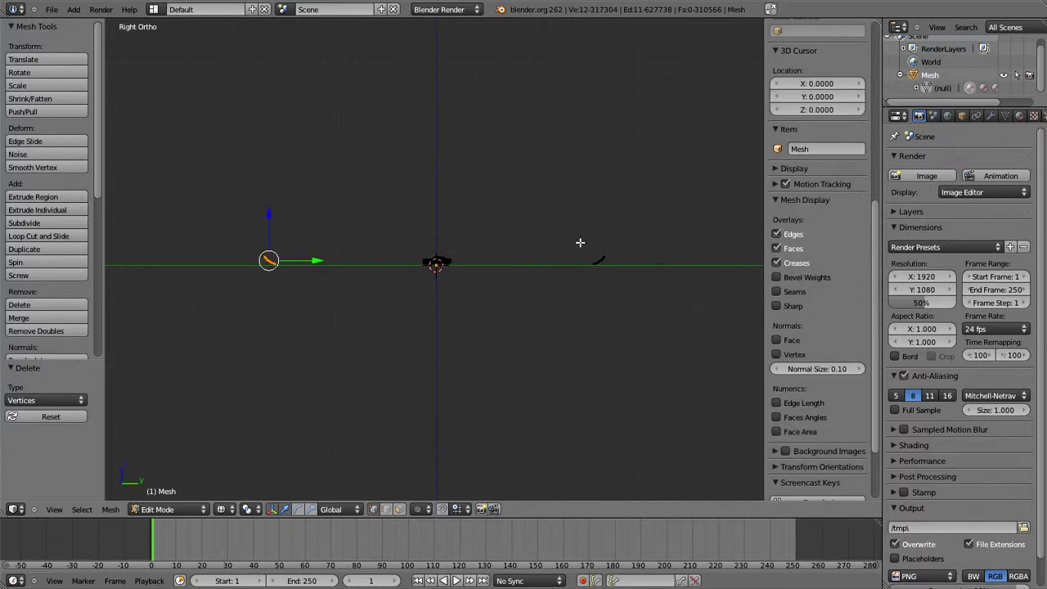
{"action": "key", "text": "b"}
{"action": "left_click_drag", "start_coordinate": [580, 242], "coordinate": [630, 285]}
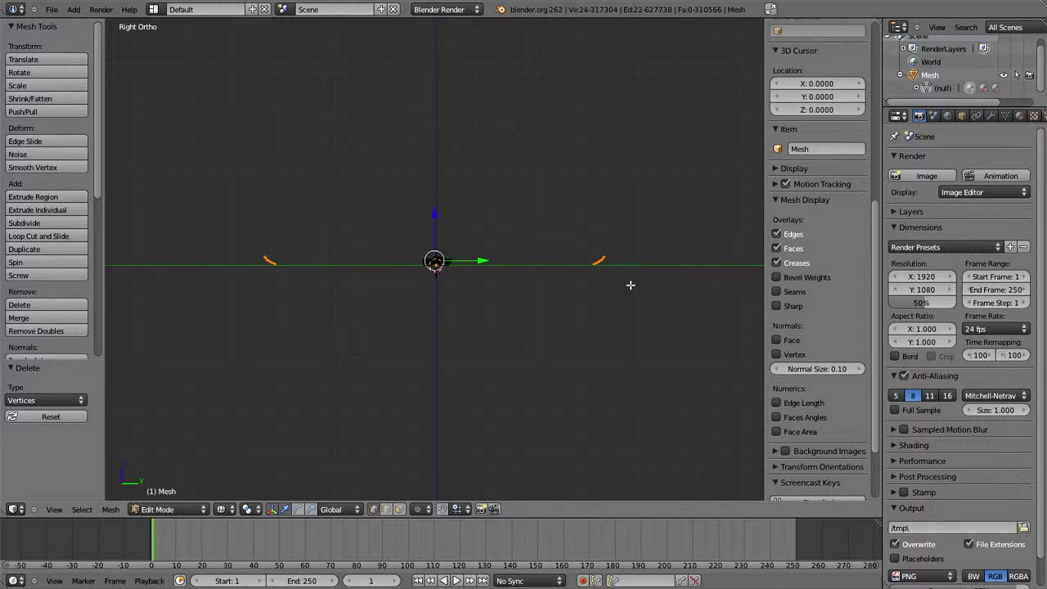
{"action": "key", "text": "x"}
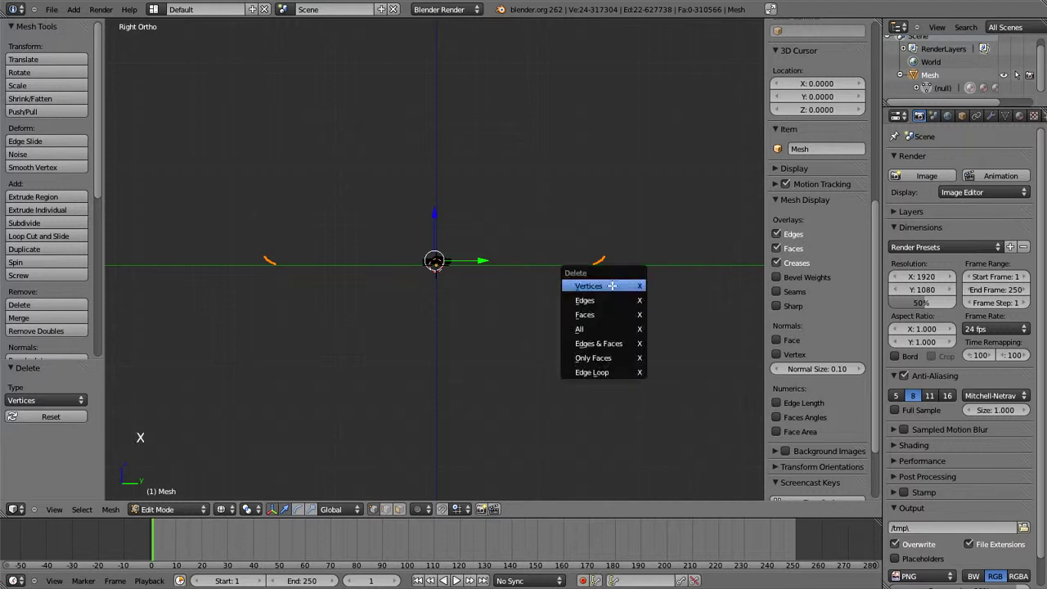
{"action": "left_click", "coordinate": [612, 286]}
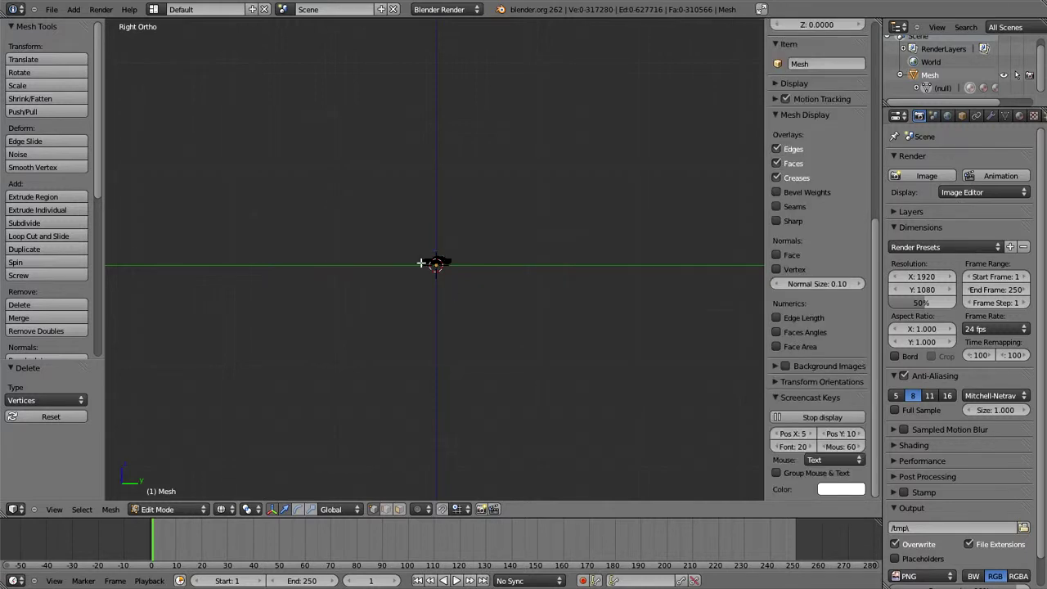
- Select and frame the whole remaining car body, and return to Object Mode to view it at an angle
{"action": "key", "text": "a"}
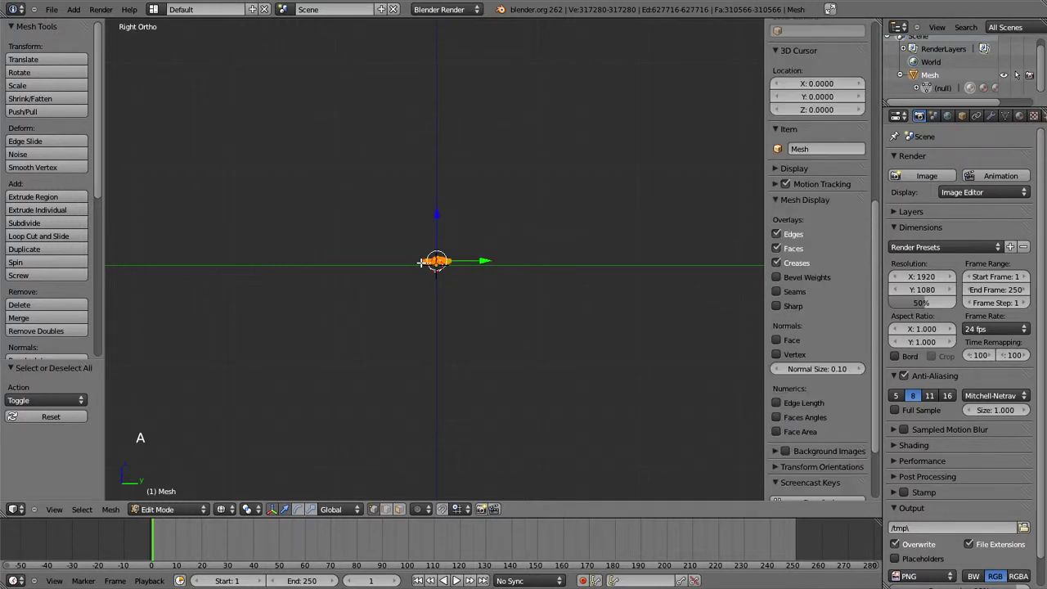
{"action": "key", "text": "KP_Decimal"}
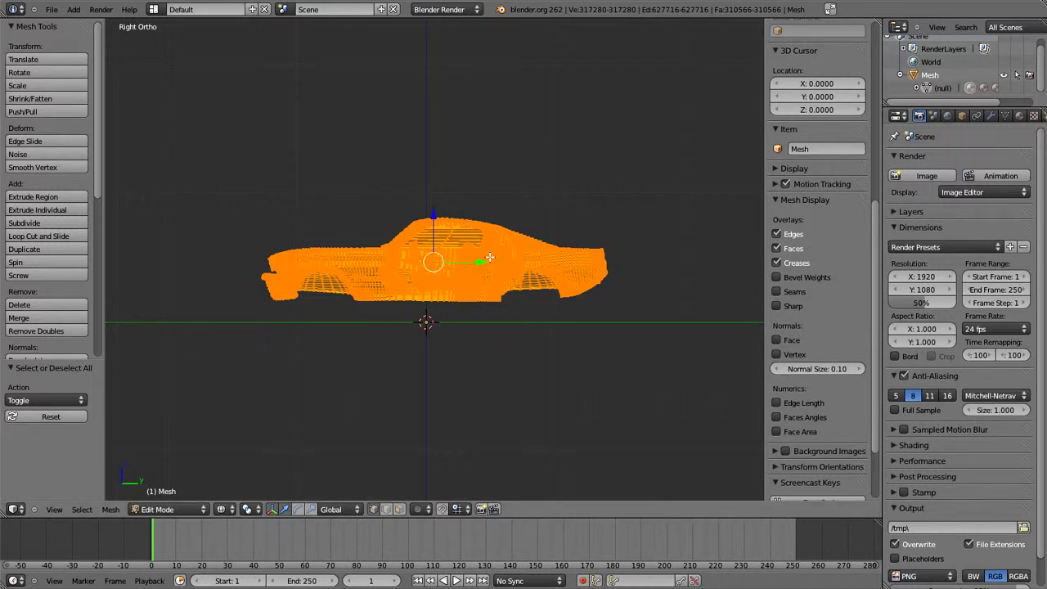
{"action": "key", "text": "Tab"}
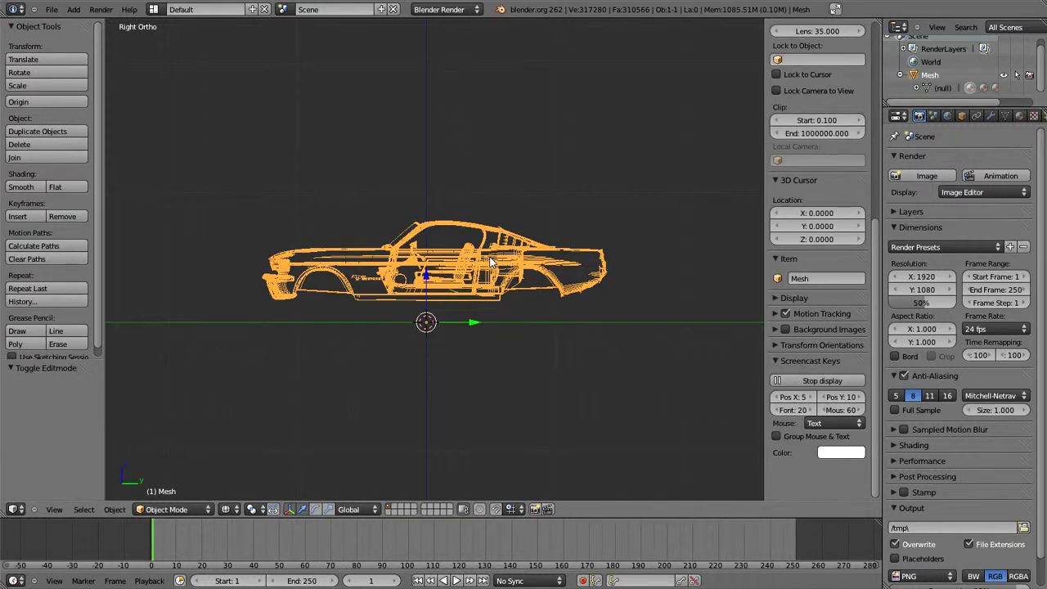
{"action": "middle_click_drag", "start_coordinate": [464, 238], "coordinate": [490, 273]}
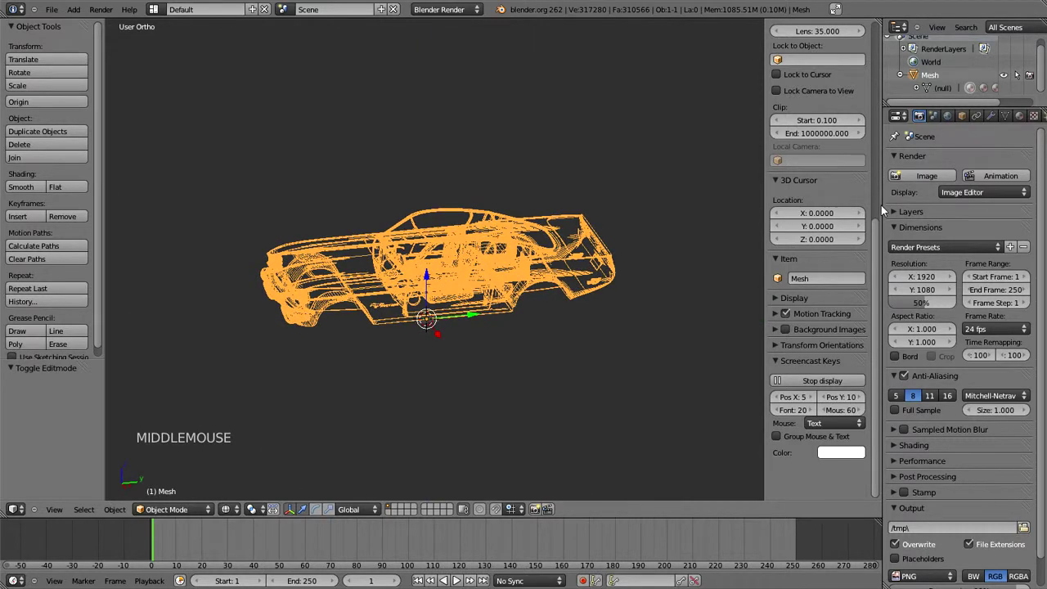
- Add a Remesh modifier to the car mesh
{"action": "left_click", "coordinate": [990, 116]}
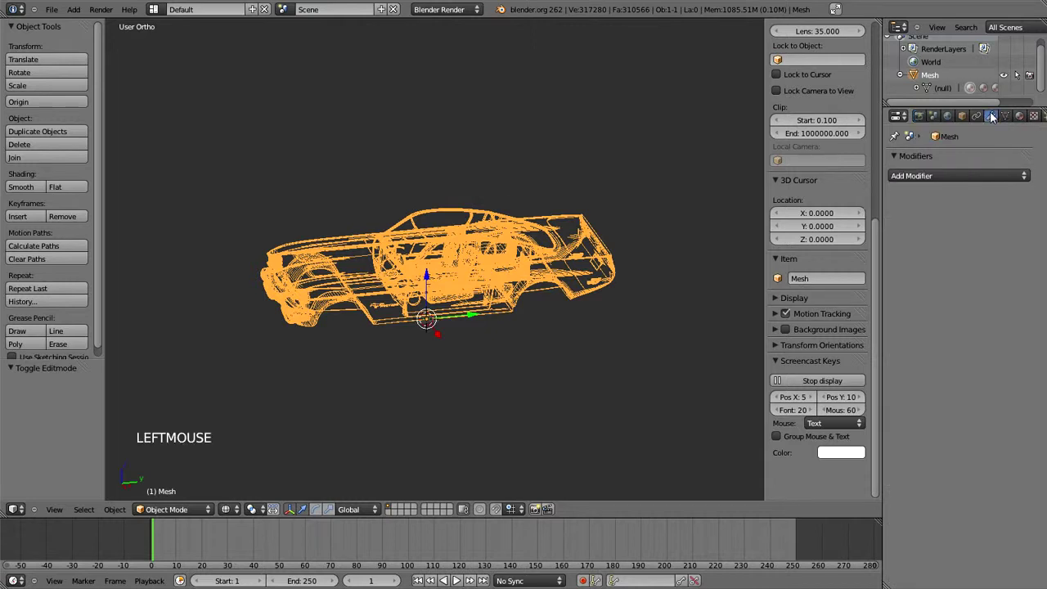
{"action": "left_click", "coordinate": [964, 177]}
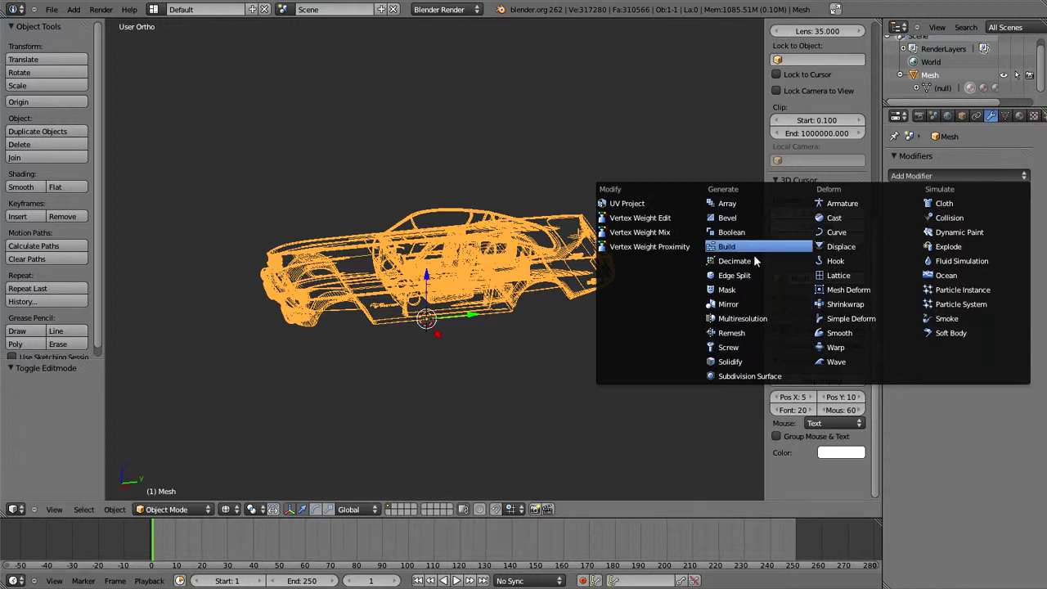
{"action": "left_click", "coordinate": [743, 334]}
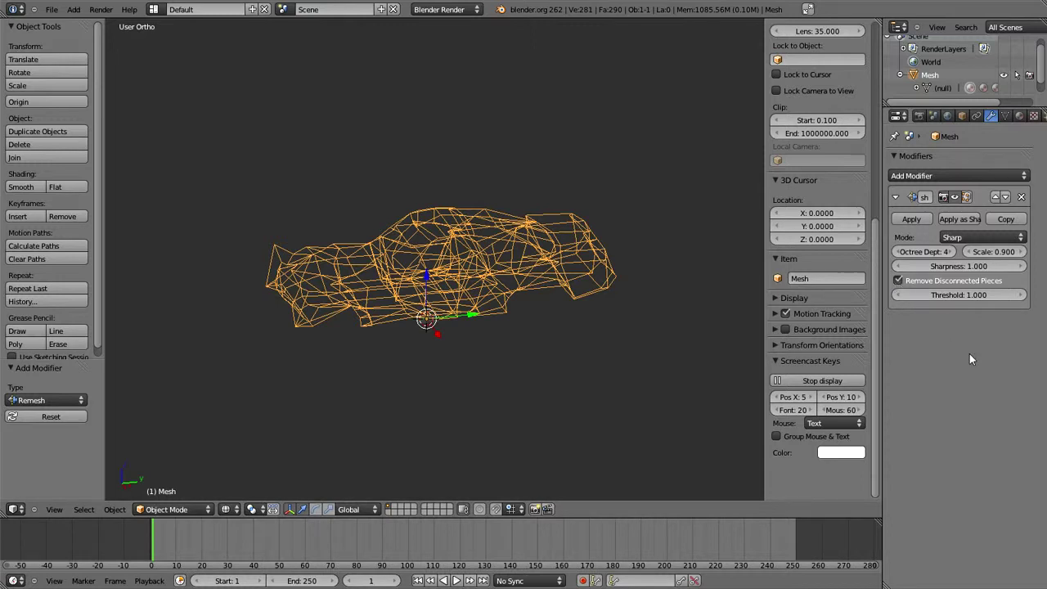
- Set the Remesh modifier's mode to Blocks and switch the view to perspective to inspect the blocky car
{"action": "left_click", "coordinate": [985, 236]}
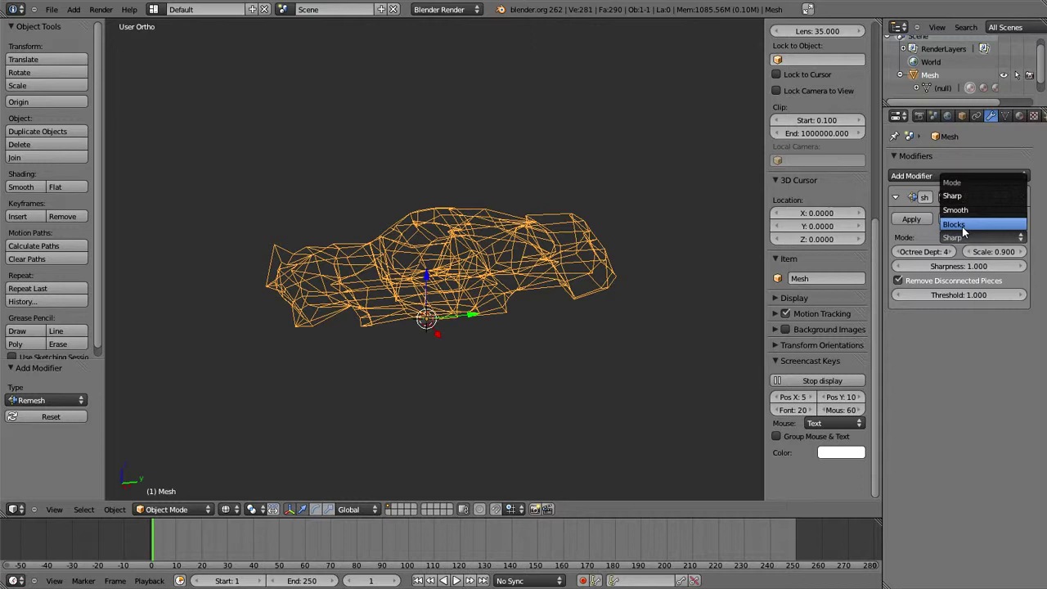
{"action": "left_click", "coordinate": [962, 225]}
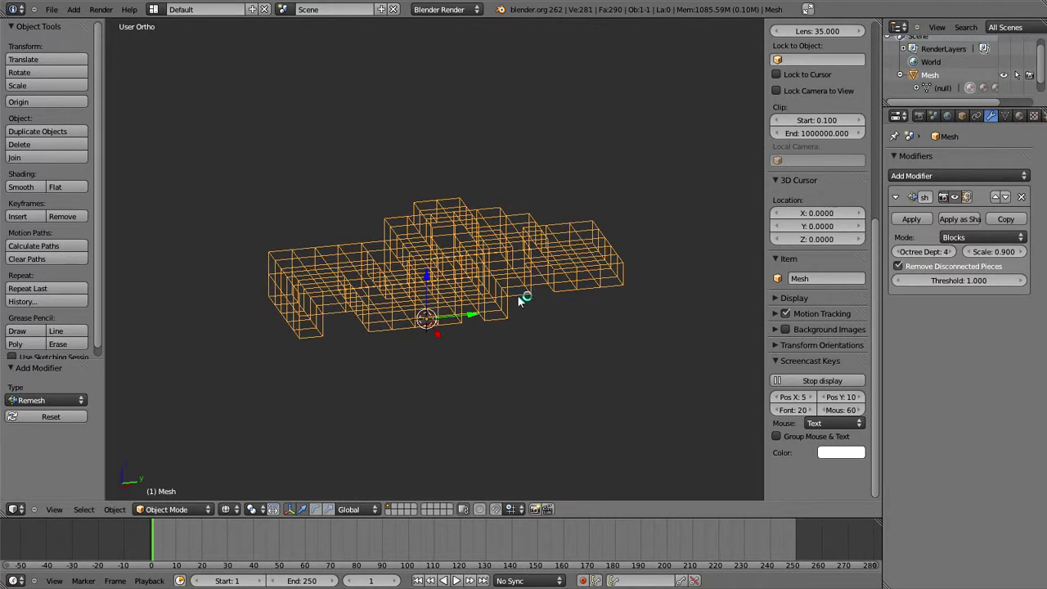
{"action": "mouse_move", "coordinate": [406, 331]}
{"action": "middle_mouse_down"}
{"action": "mouse_move", "coordinate": [456, 387]}
{"action": "mouse_move", "coordinate": [435, 275]}
{"action": "mouse_move", "coordinate": [439, 217]}
{"action": "mouse_move", "coordinate": [417, 337]}
{"action": "middle_mouse_up"}
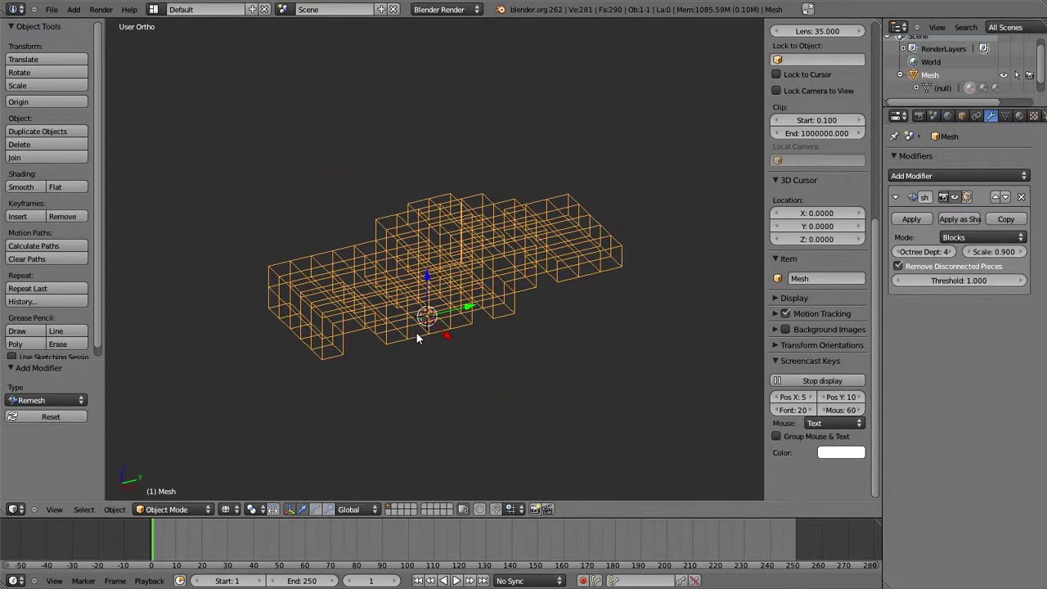
{"action": "key", "text": "KP_5"}
{"action": "middle_click_drag", "start_coordinate": [494, 209], "coordinate": [472, 207]}
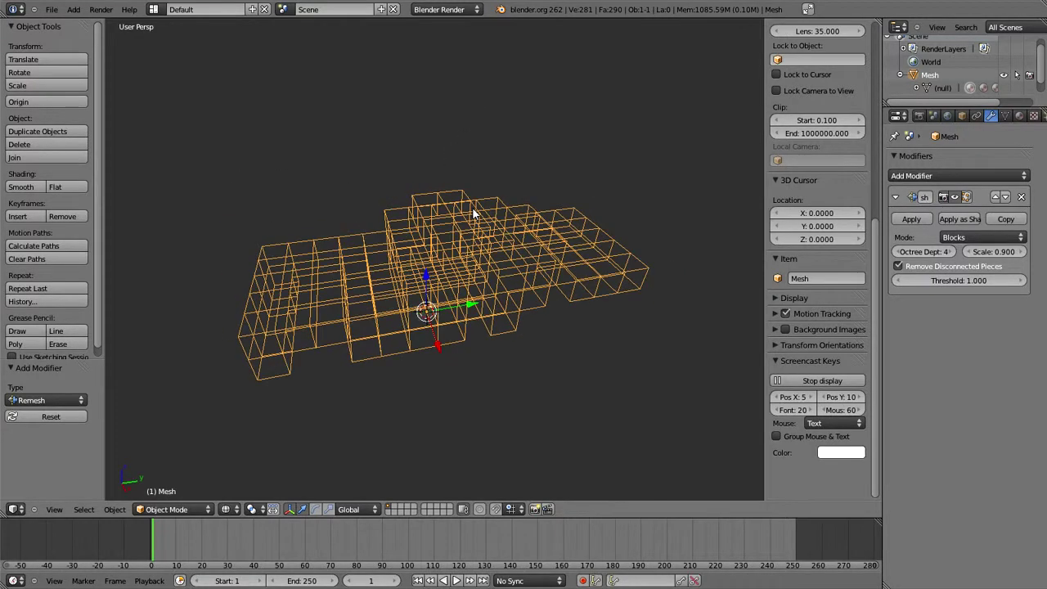
- Disable Remove Disconnected Pieces in the Remesh modifier and set its mode to Smooth
{"action": "left_click", "coordinate": [898, 267]}
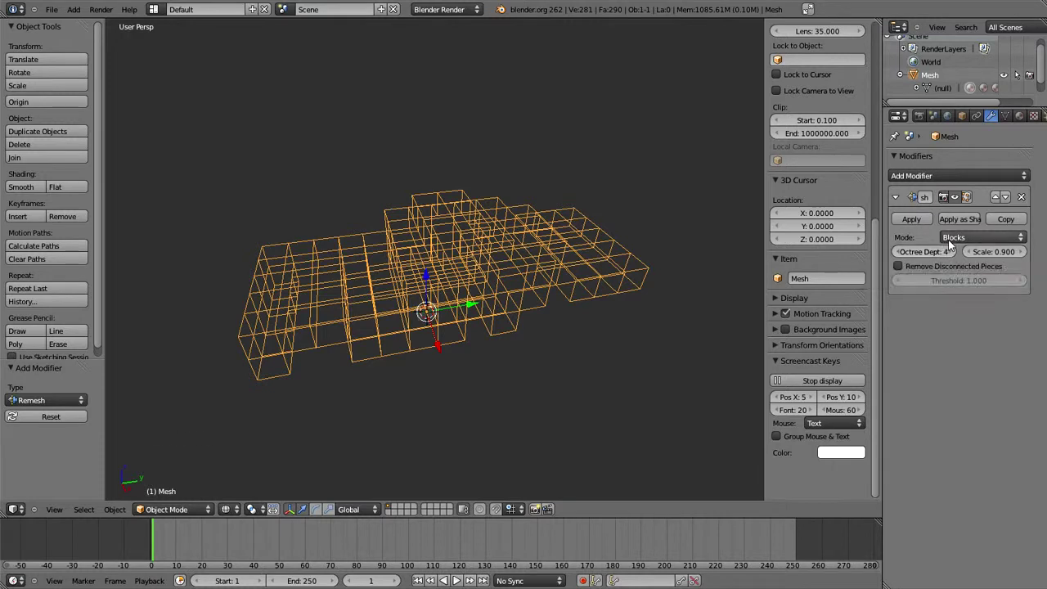
{"action": "left_click", "coordinate": [953, 237]}
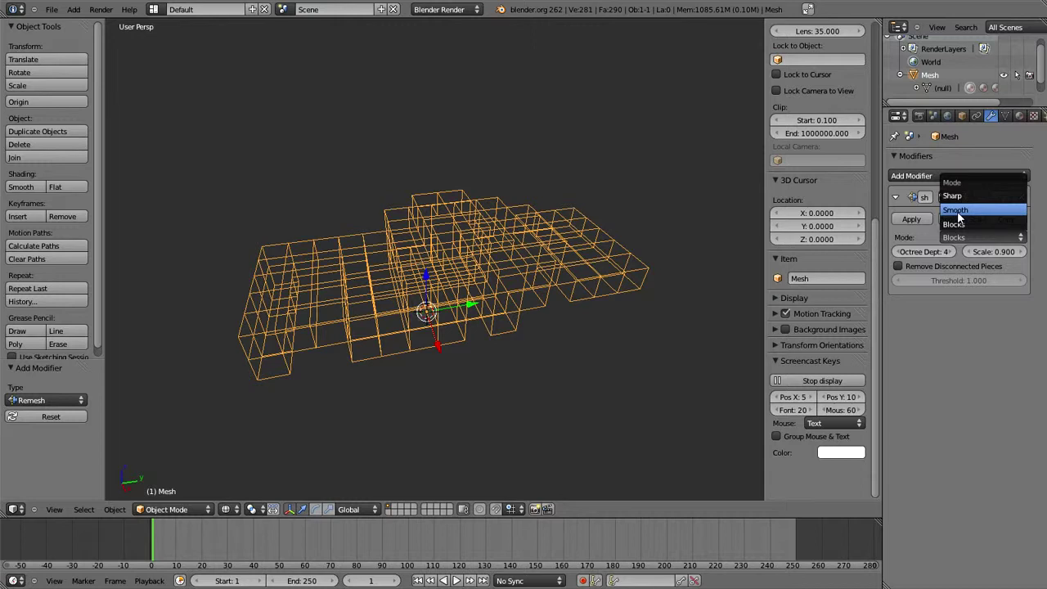
{"action": "left_click", "coordinate": [957, 214]}
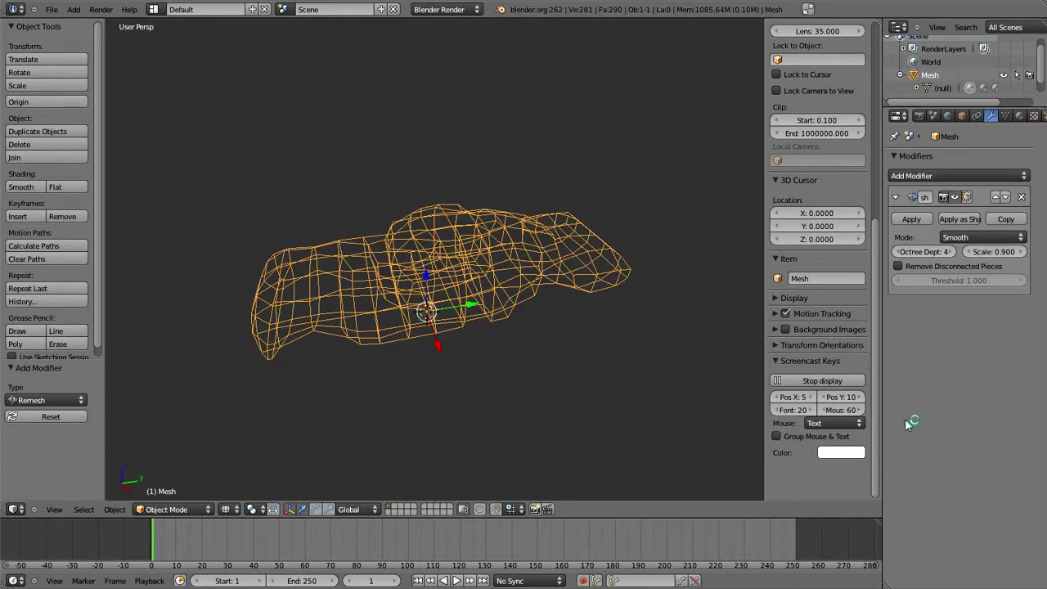
- Set the Remesh modifier's octree depth to 6 and inspect the denser car wireframe from both sides
{"action": "left_click", "coordinate": [920, 253]}
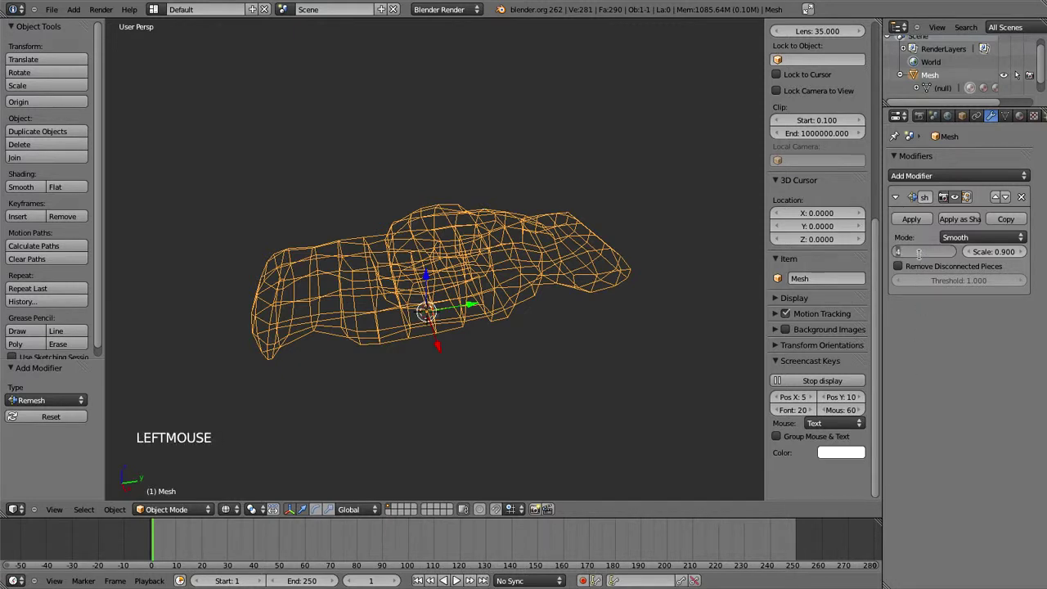
{"action": "type", "text": "6"}
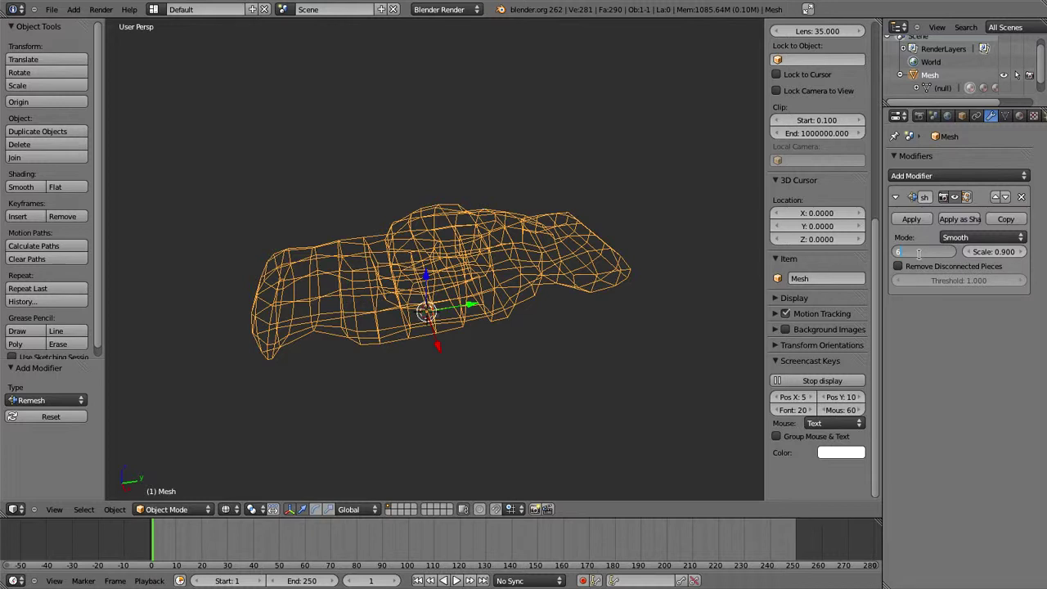
{"action": "key", "text": "Return"}
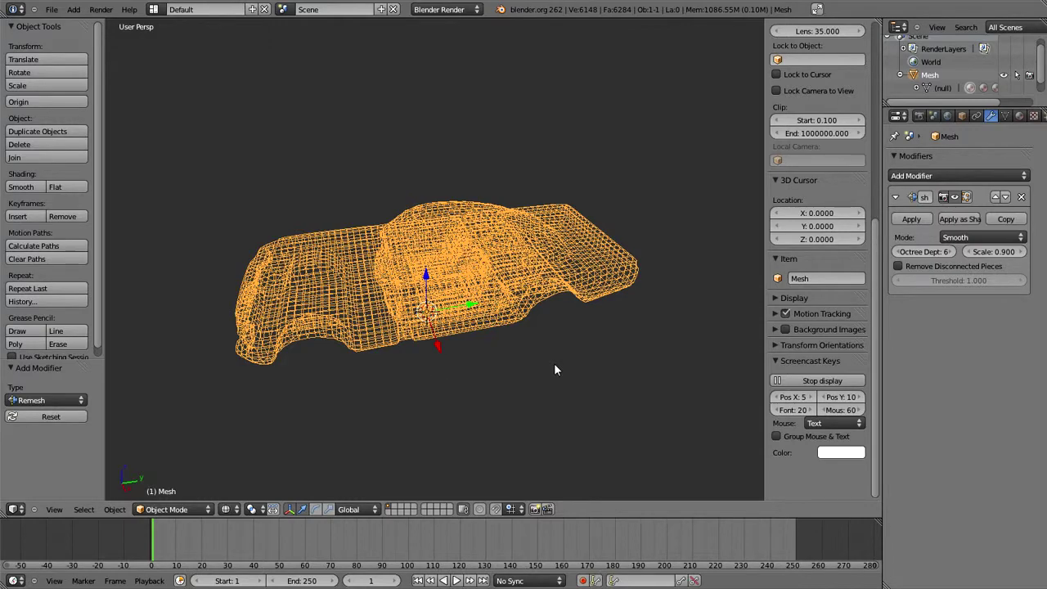
{"action": "middle_click_drag", "start_coordinate": [554, 370], "coordinate": [274, 343]}
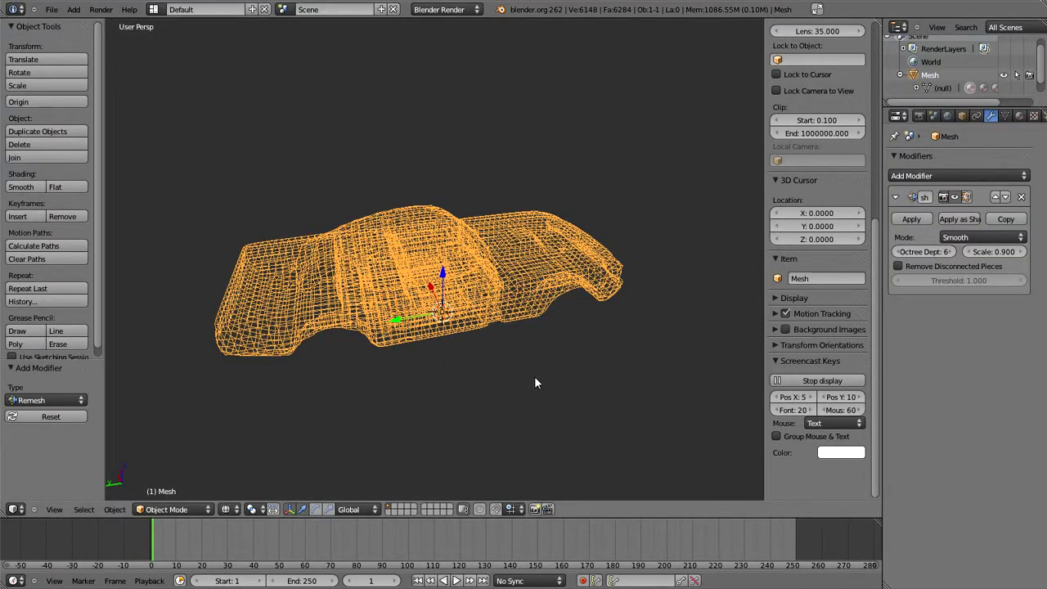
{"action": "middle_click_drag", "start_coordinate": [535, 381], "coordinate": [757, 358]}
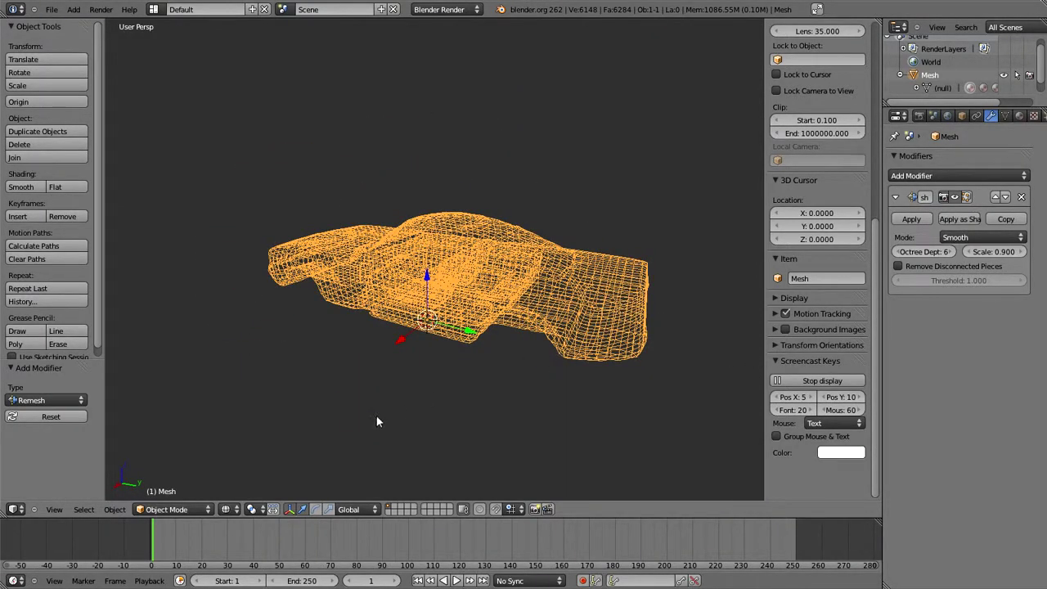
- Switch the viewport shading to Solid and inspect the remeshed car's surface from the side and above
{"action": "left_click", "coordinate": [235, 509]}
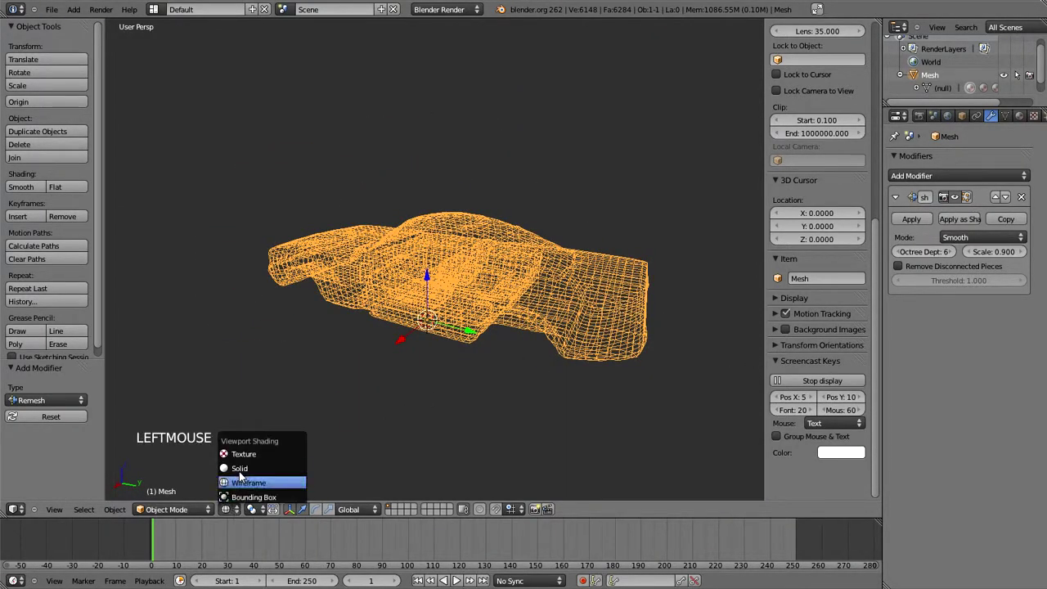
{"action": "left_click", "coordinate": [240, 473]}
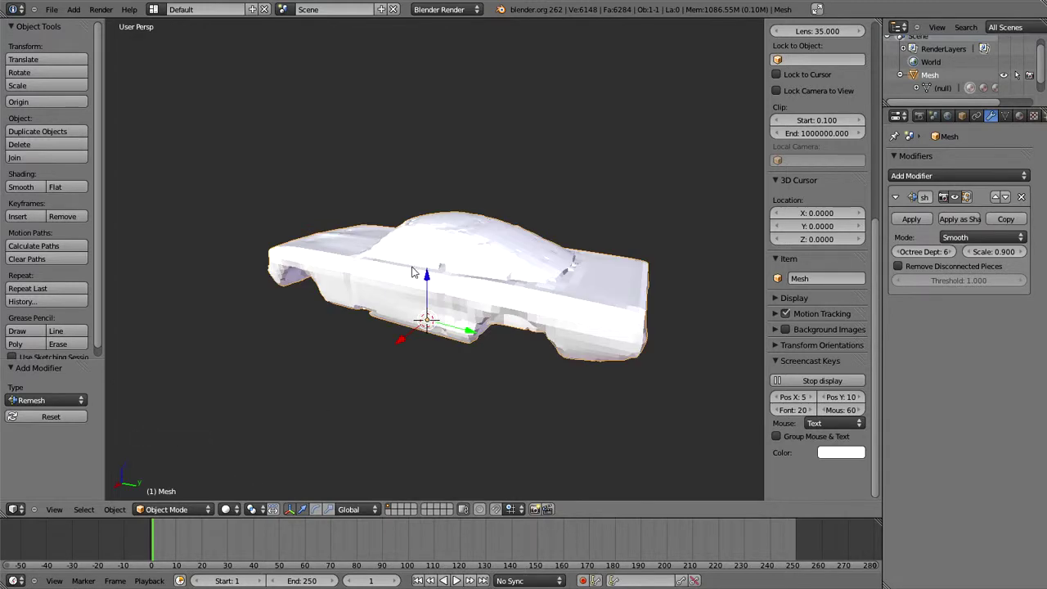
{"action": "middle_click_drag", "start_coordinate": [422, 270], "coordinate": [462, 315]}
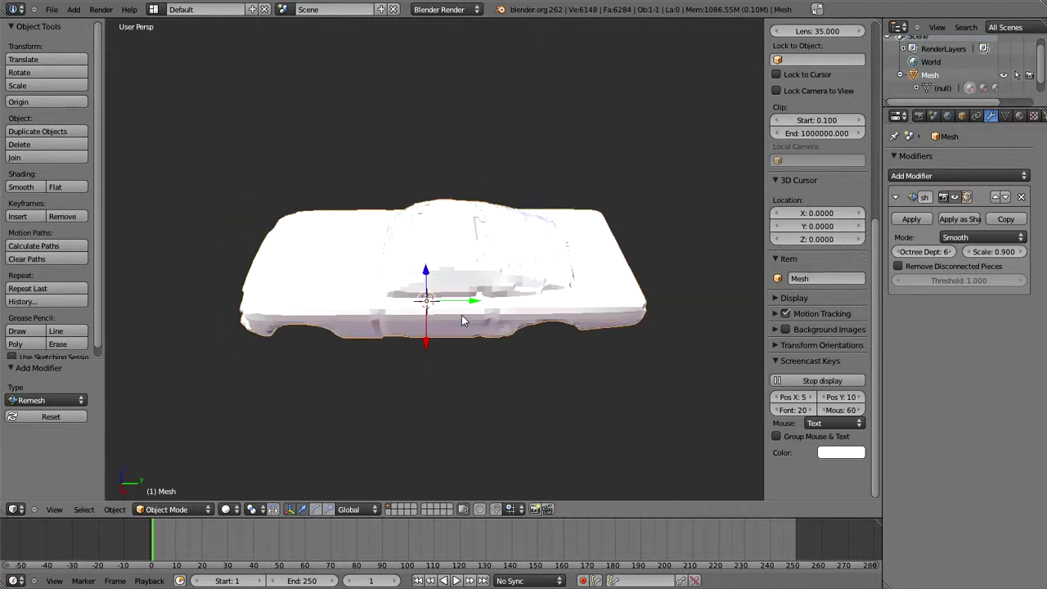
- Lower the Remesh modifier's octree depth to 5 and view the coarser car at an angle
{"action": "left_click", "coordinate": [899, 255]}
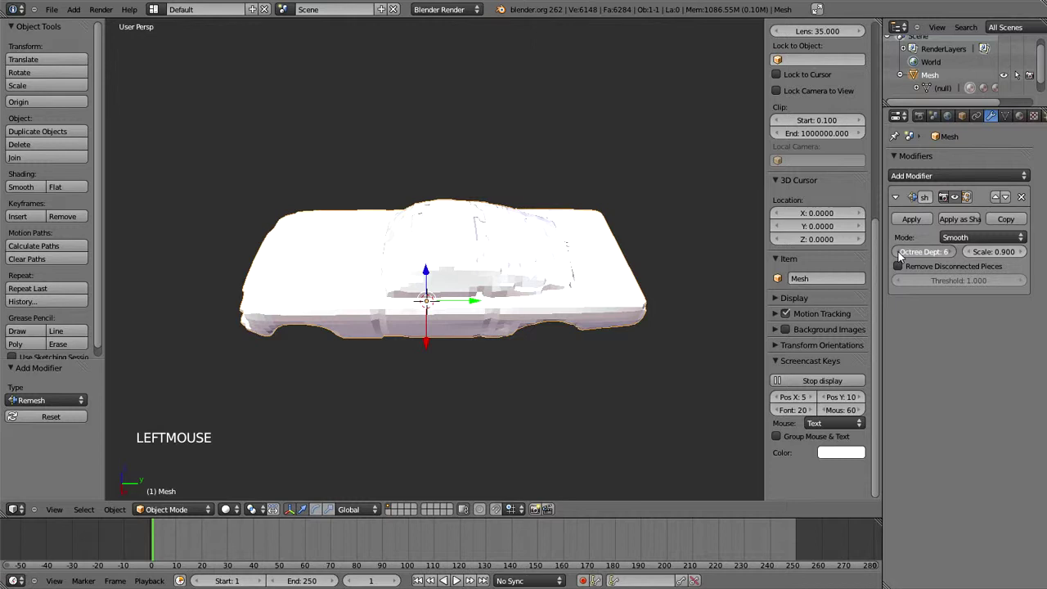
{"action": "left_click", "coordinate": [900, 252]}
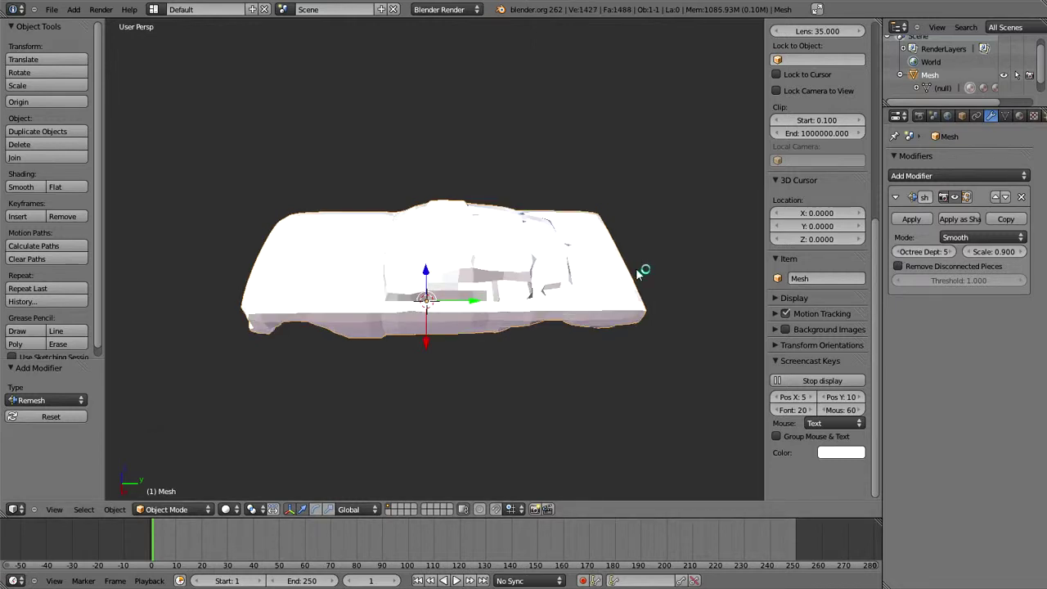
{"action": "middle_click_drag", "start_coordinate": [494, 282], "coordinate": [519, 261]}
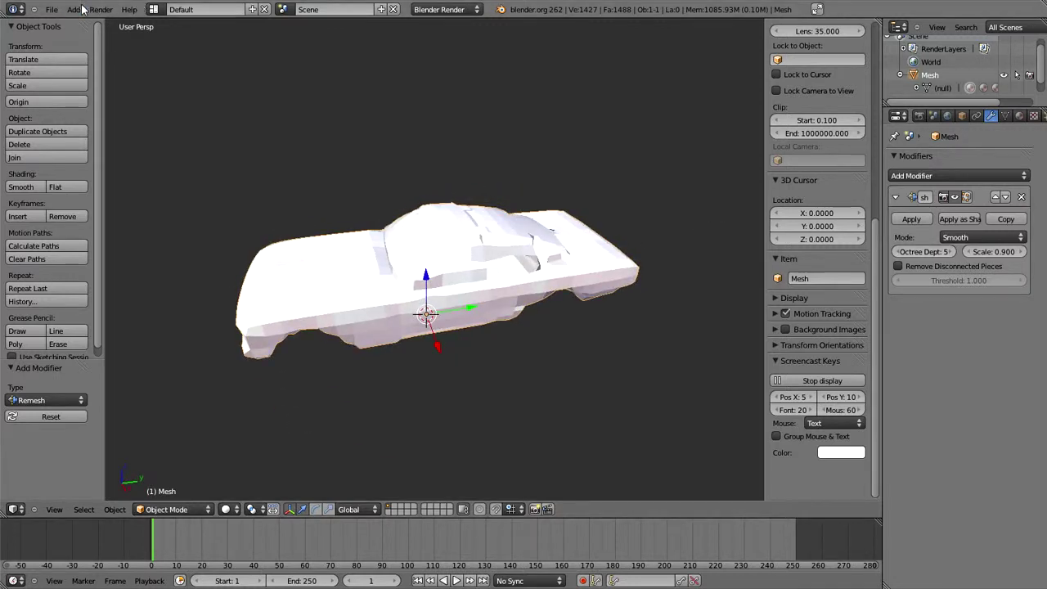
- Open the list of file operations for the current scene
{"action": "left_click", "coordinate": [51, 9]}
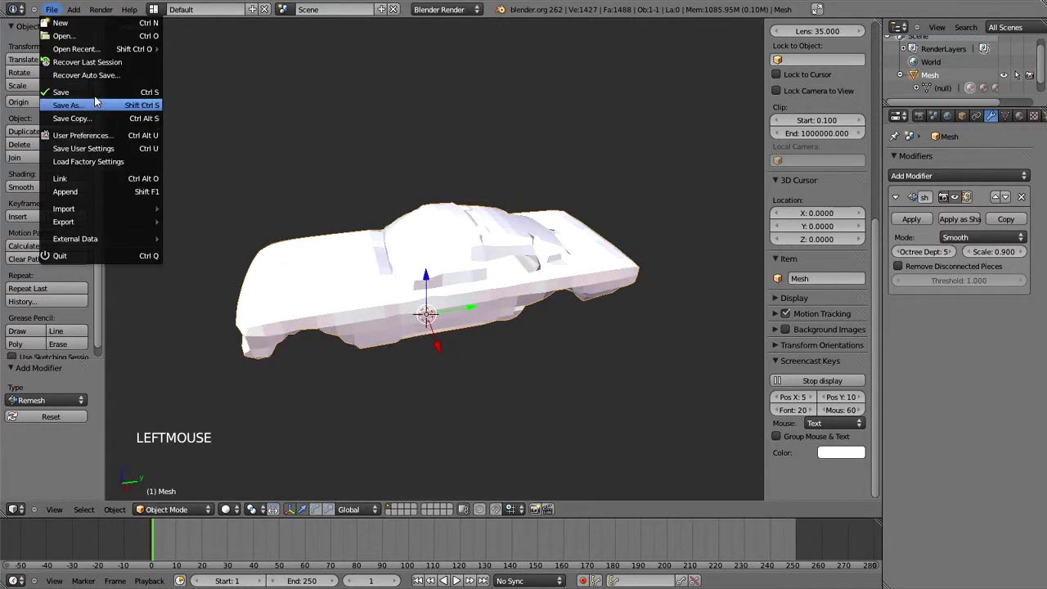